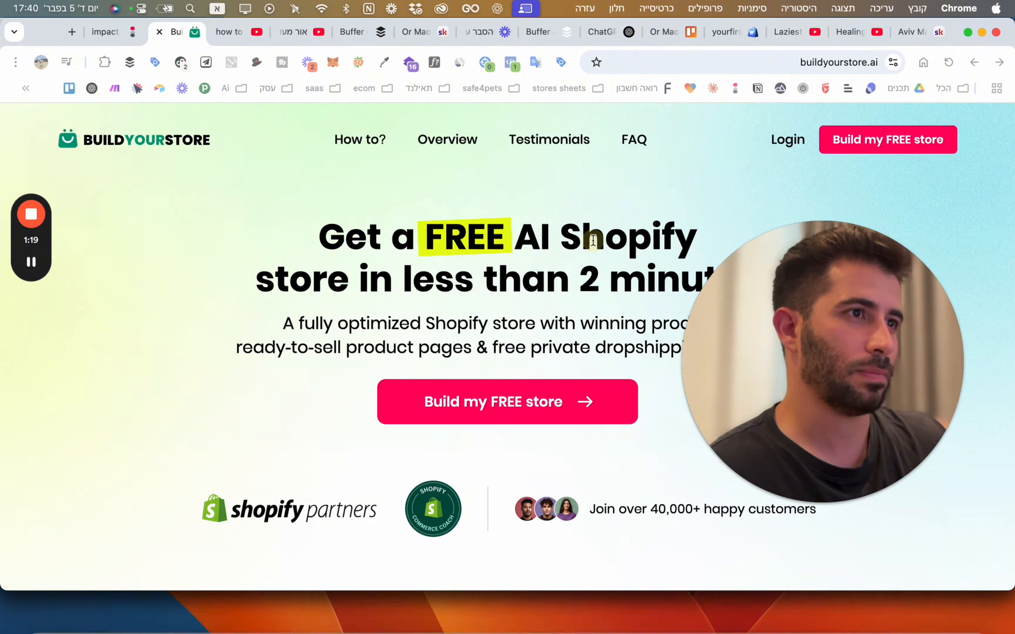
# Start the free store build and complete the sign-up form with full name, email and password.
pyautogui.scroll(-2, 465, 325)
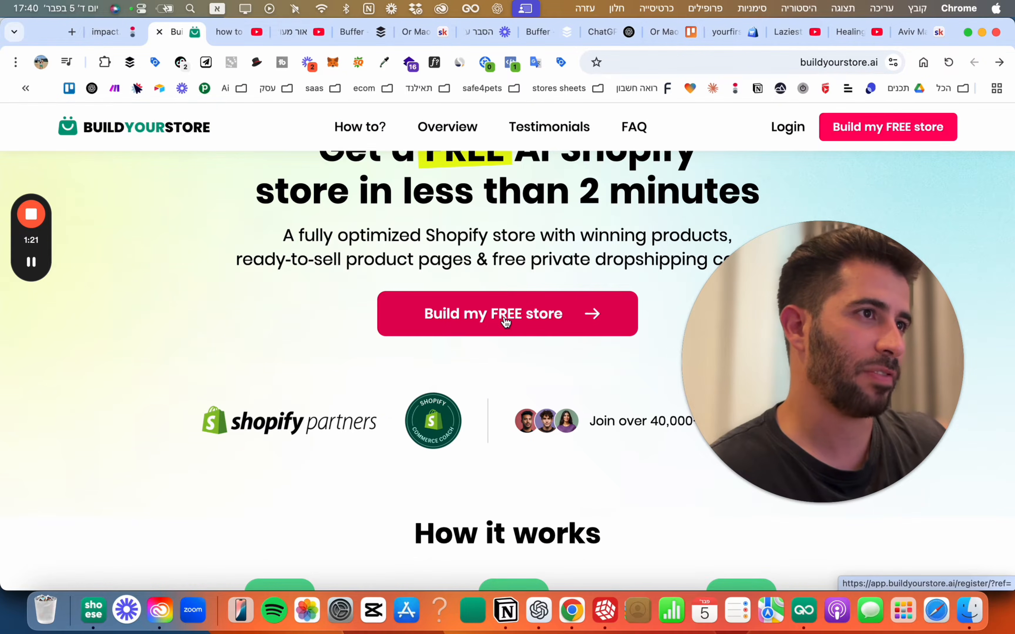
pyautogui.click(508, 318)
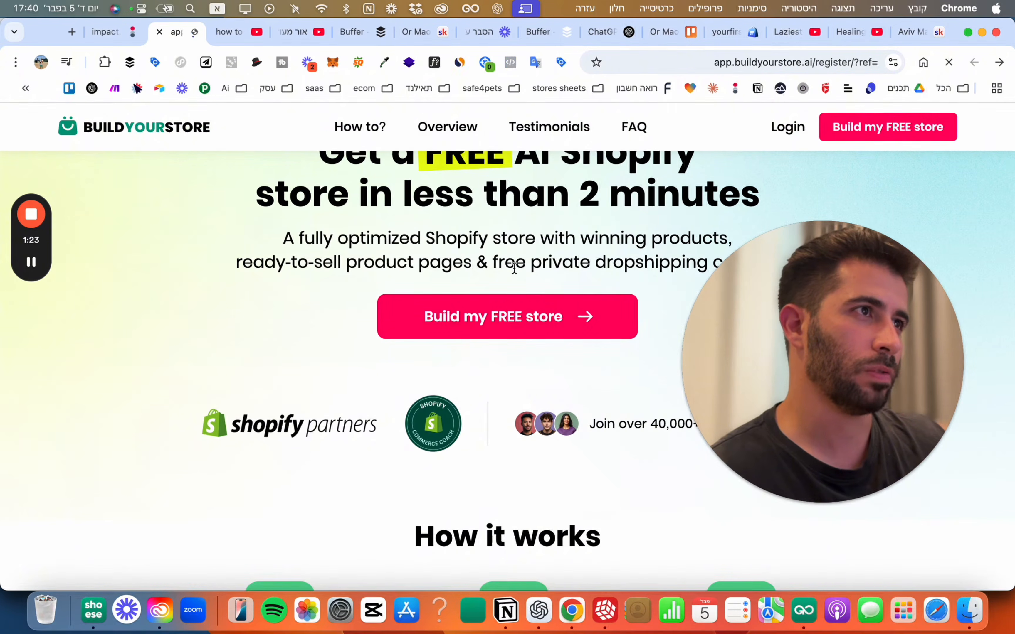
pyautogui.moveTo(747, 335); pyautogui.dragTo(272, 304)
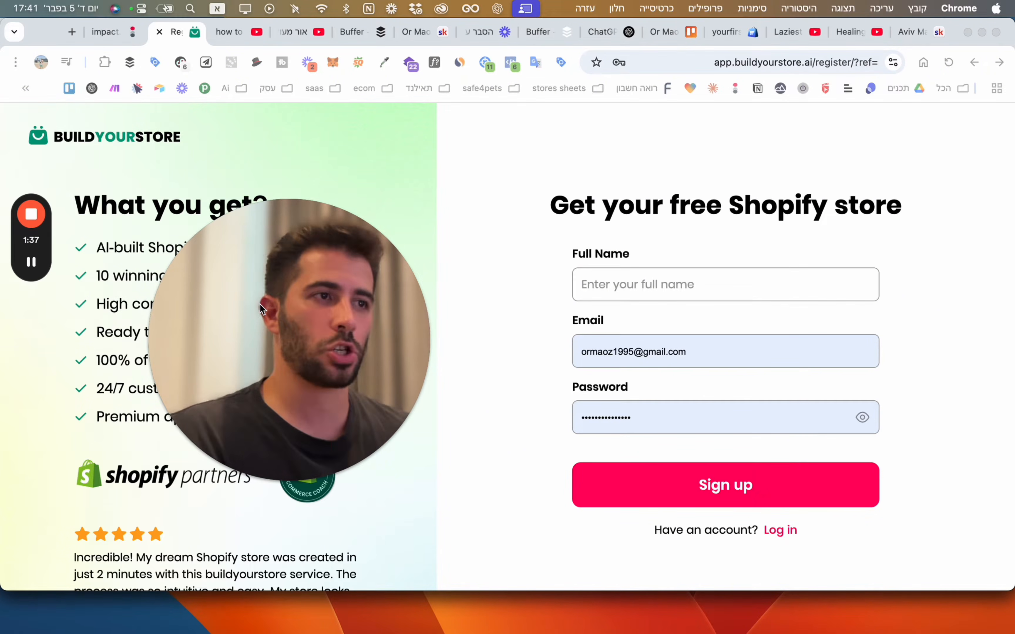
pyautogui.click(602, 279)
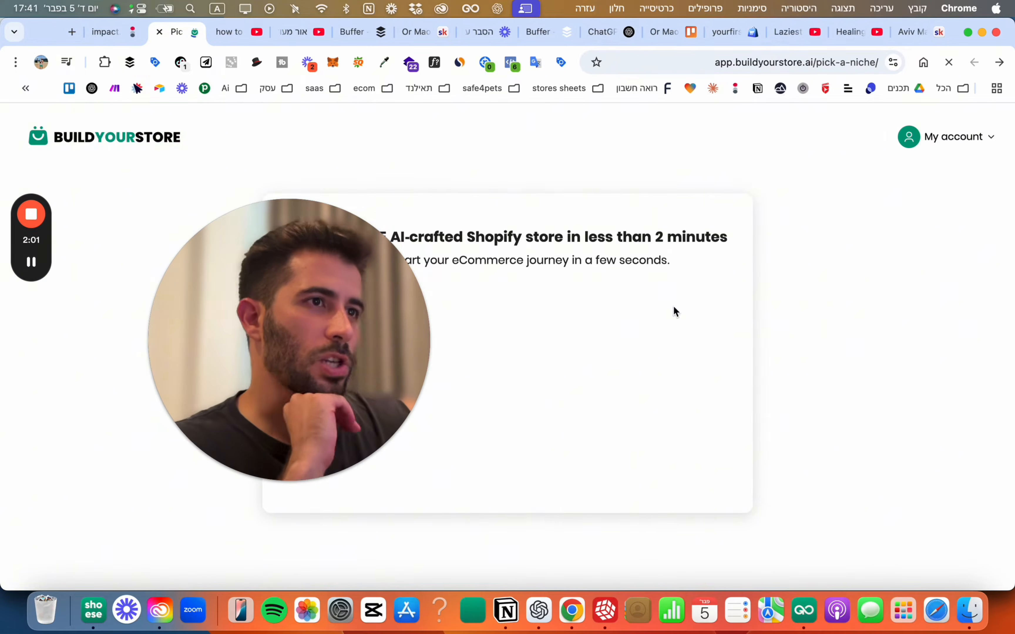
pyautogui.moveTo(318, 344); pyautogui.dragTo(798, 391)
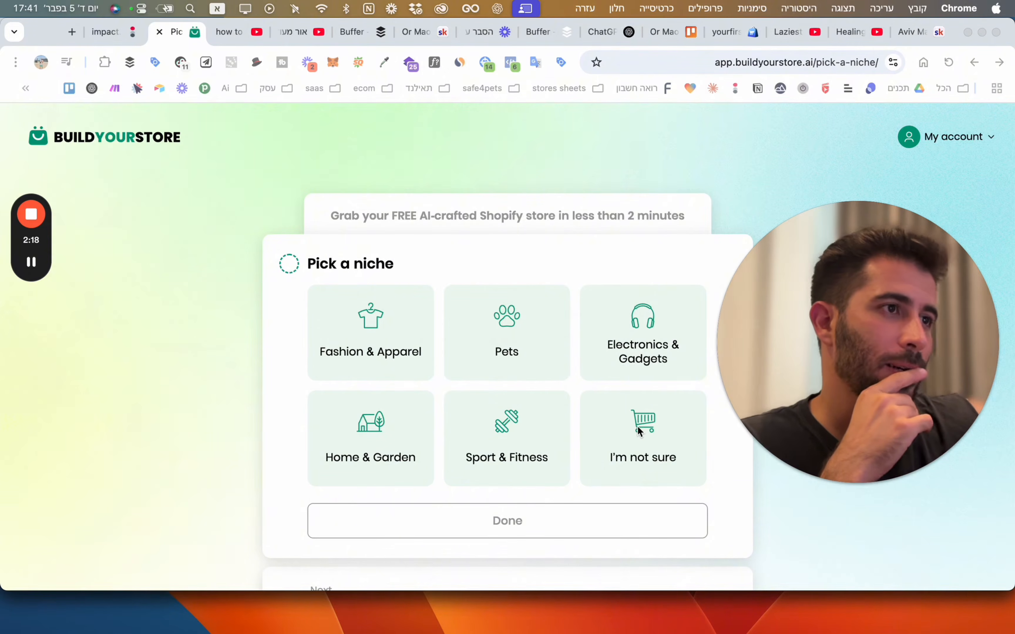
# Pick Home & Garden as the store niche and confirm it.
pyautogui.click(643, 437)
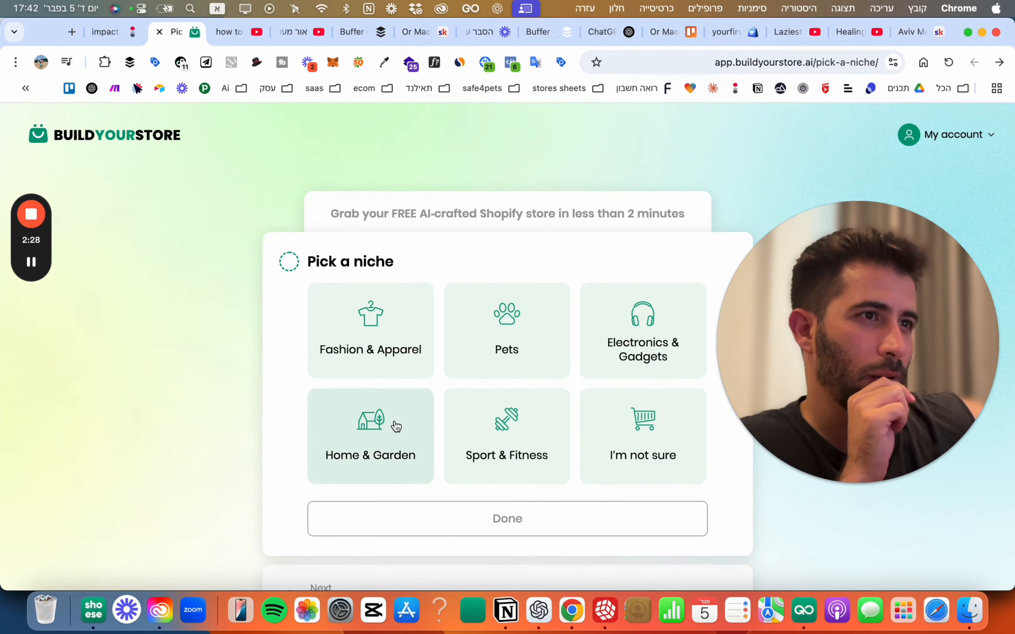
pyautogui.click(391, 428)
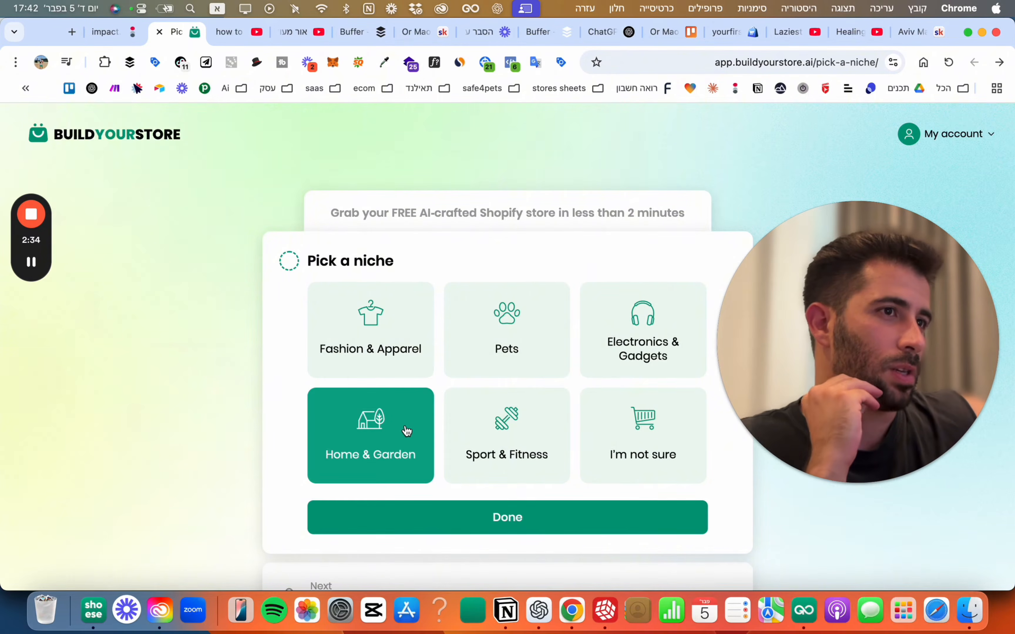
pyautogui.click(520, 512)
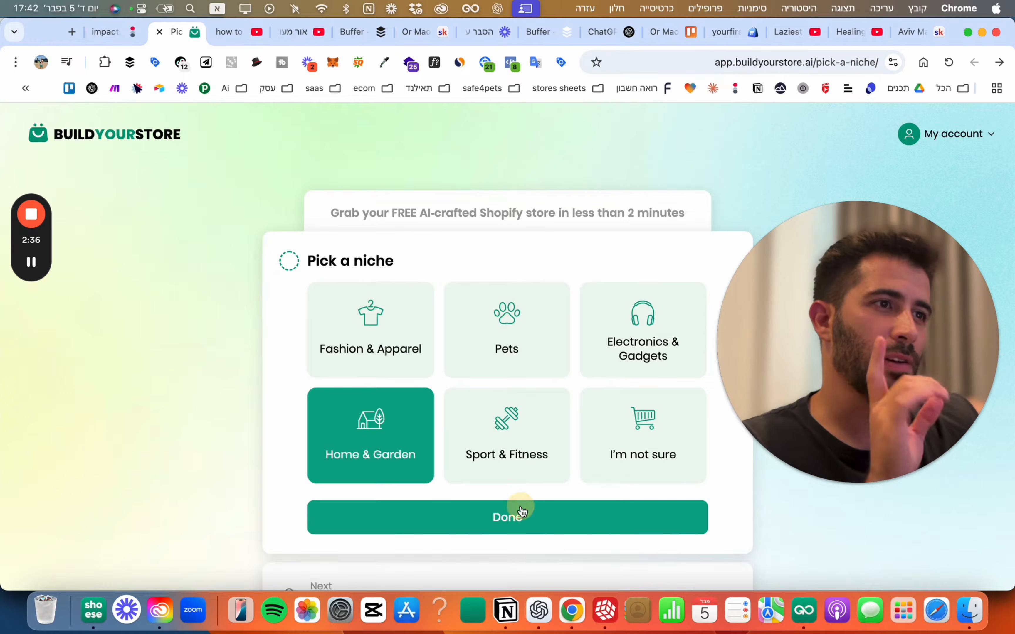
pyautogui.scroll(-2, 511, 491)
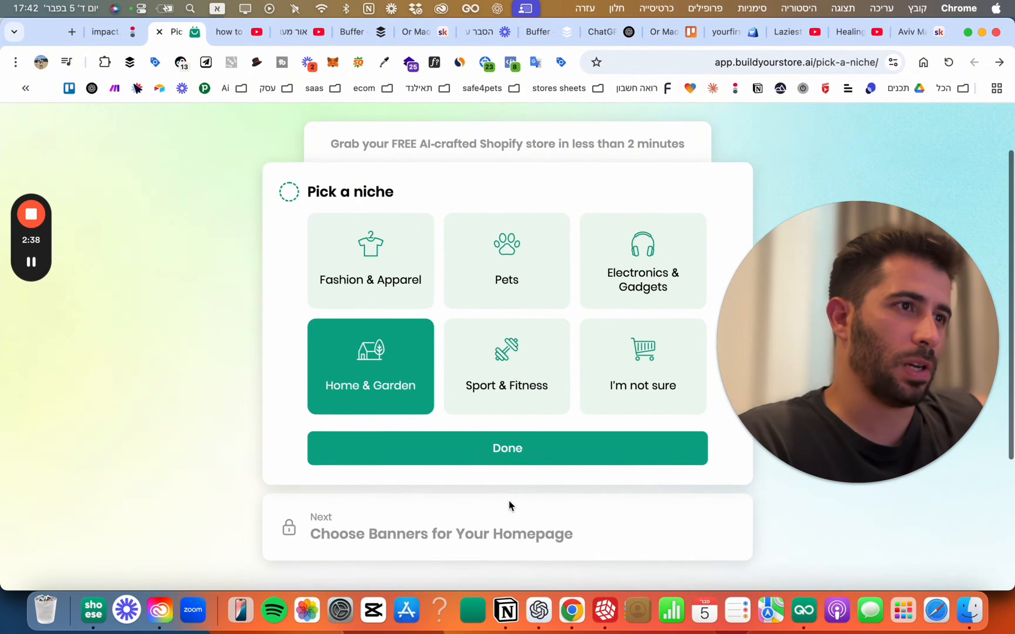
pyautogui.click(507, 450)
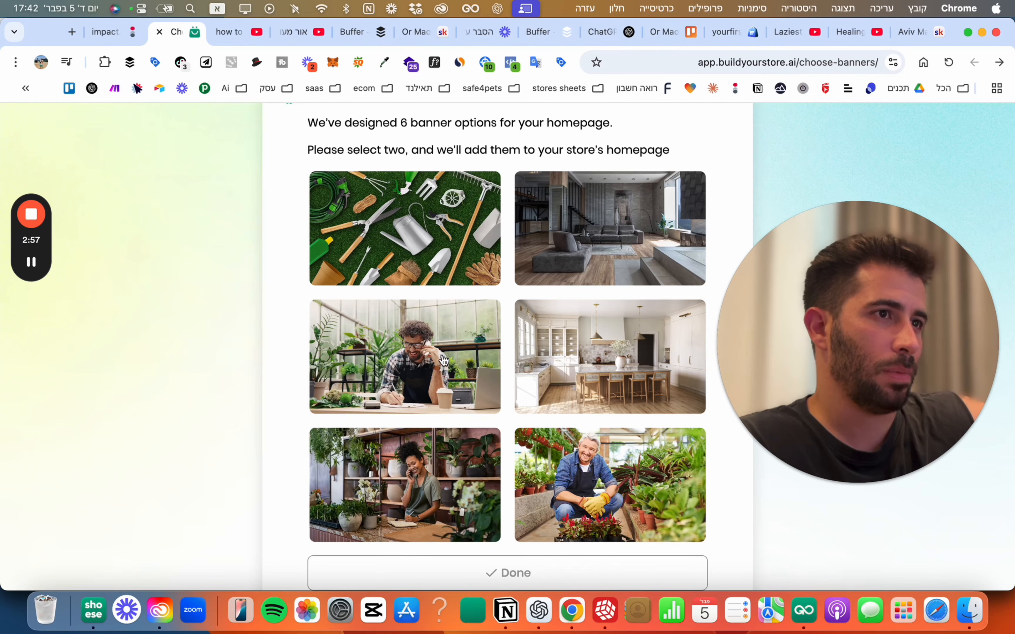
# Choose the greenhouse-laptop and woman-in-plant-shop banners for the homepage.
pyautogui.click(419, 361)
pyautogui.scroll(-1, 411, 420)
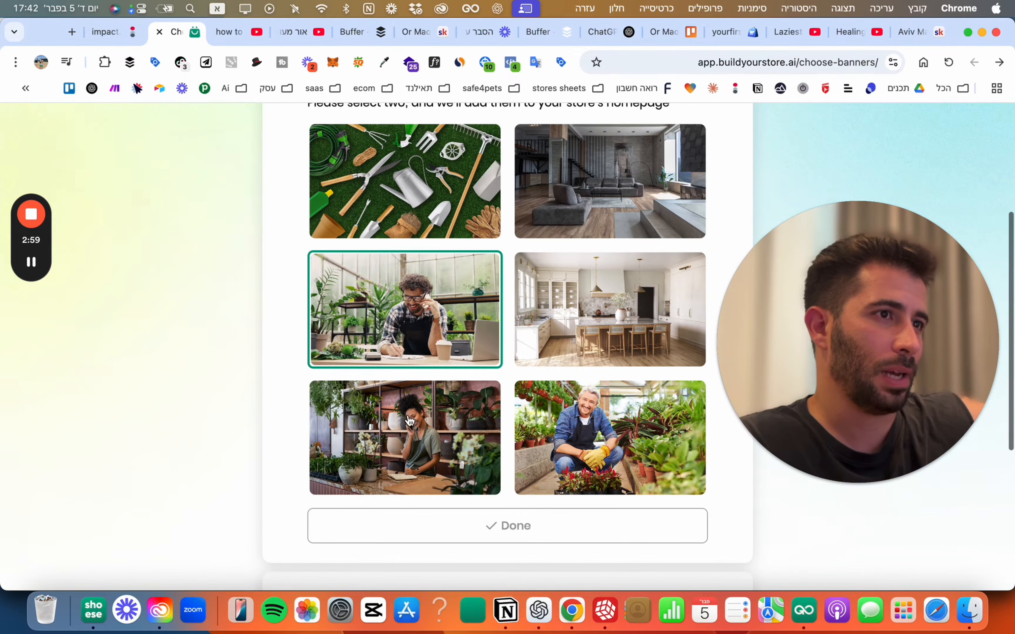
pyautogui.click(410, 421)
pyautogui.scroll(1, 393, 385)
pyautogui.scroll(-1, 399, 482)
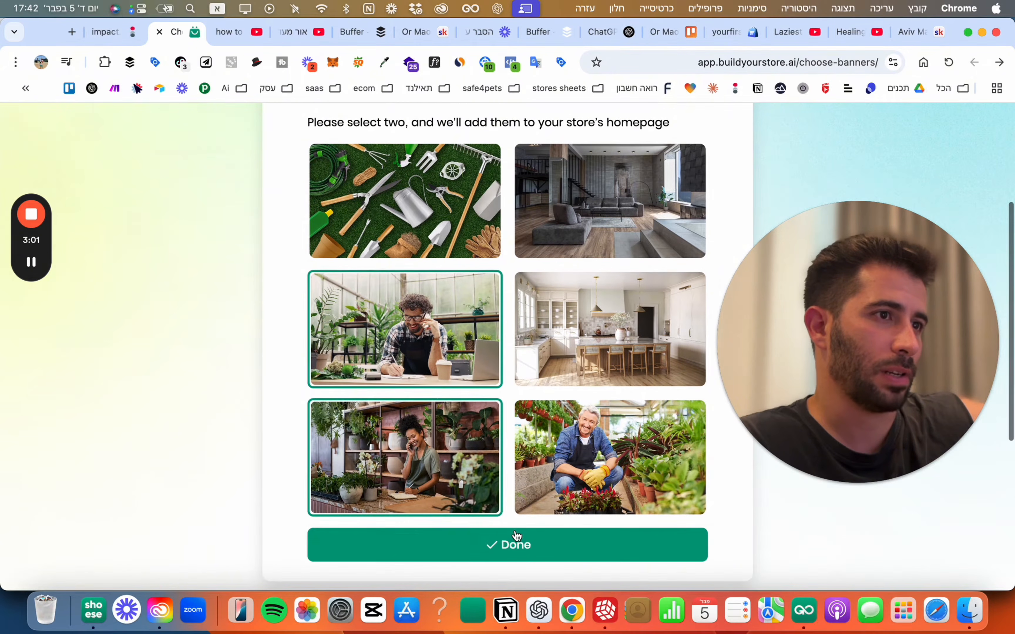
pyautogui.click(510, 546)
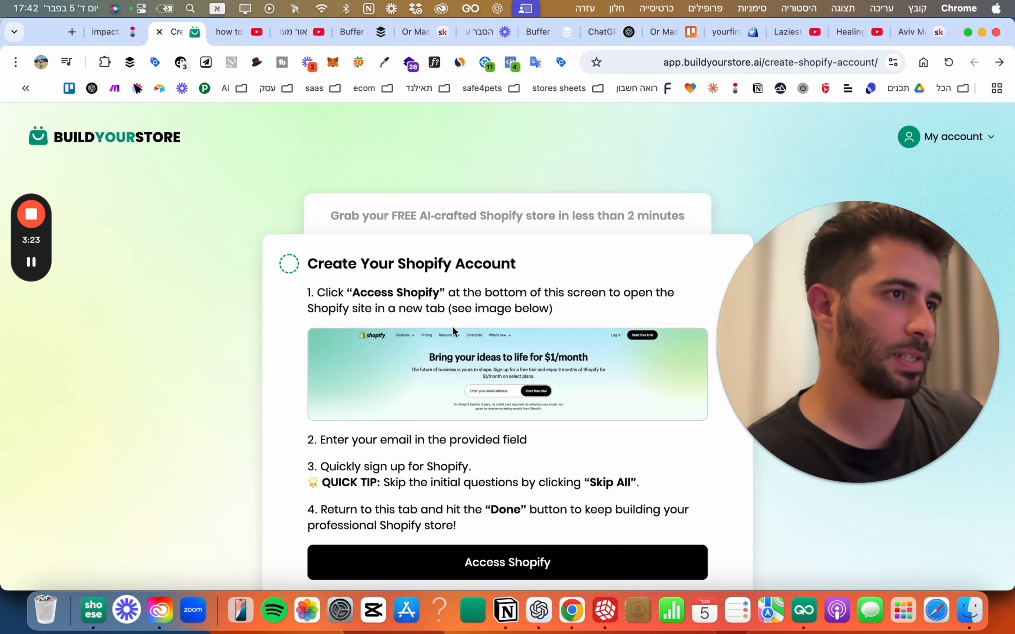
# Launch Shopify's free-trial signup page in a new tab.
pyautogui.scroll(-3, 480, 409)
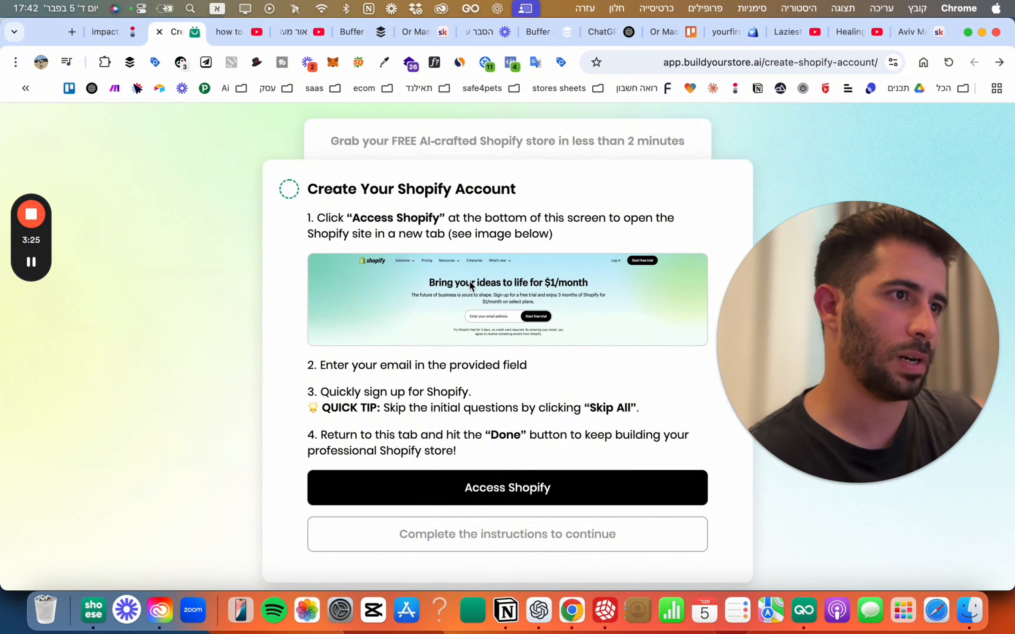
pyautogui.scroll(-1, 516, 470)
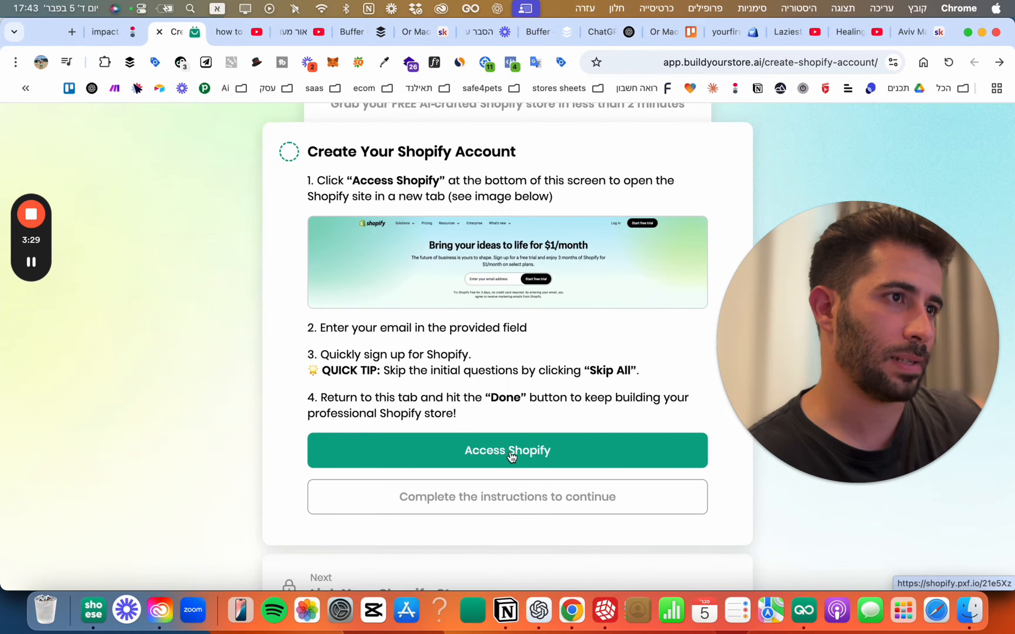
pyautogui.click(498, 450)
pyautogui.click(97, 32)
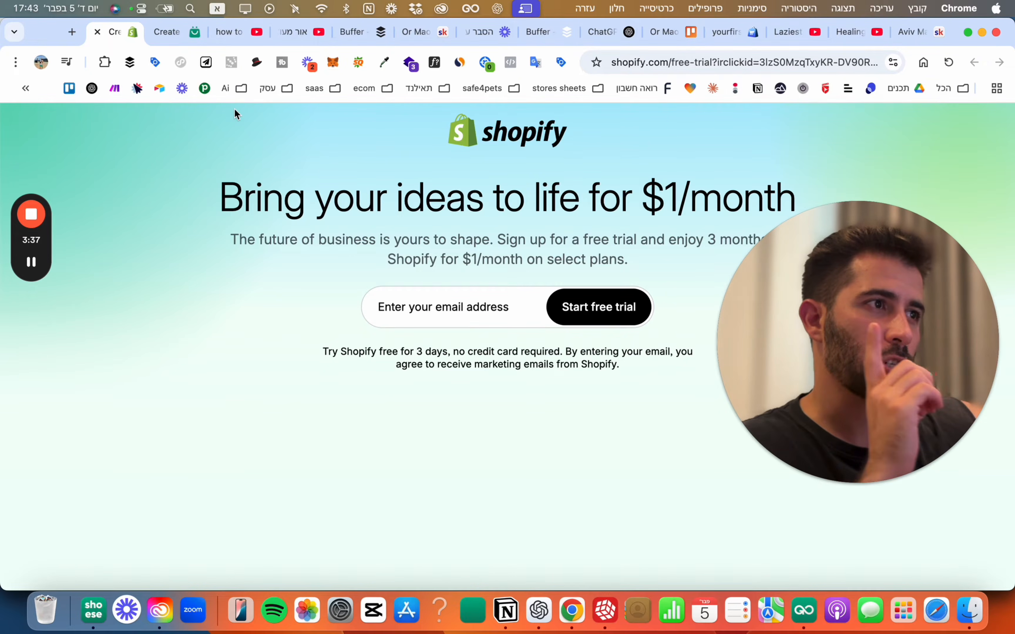
# Sign up for the Shopify free trial with an email address and a password.
pyautogui.click(469, 300)
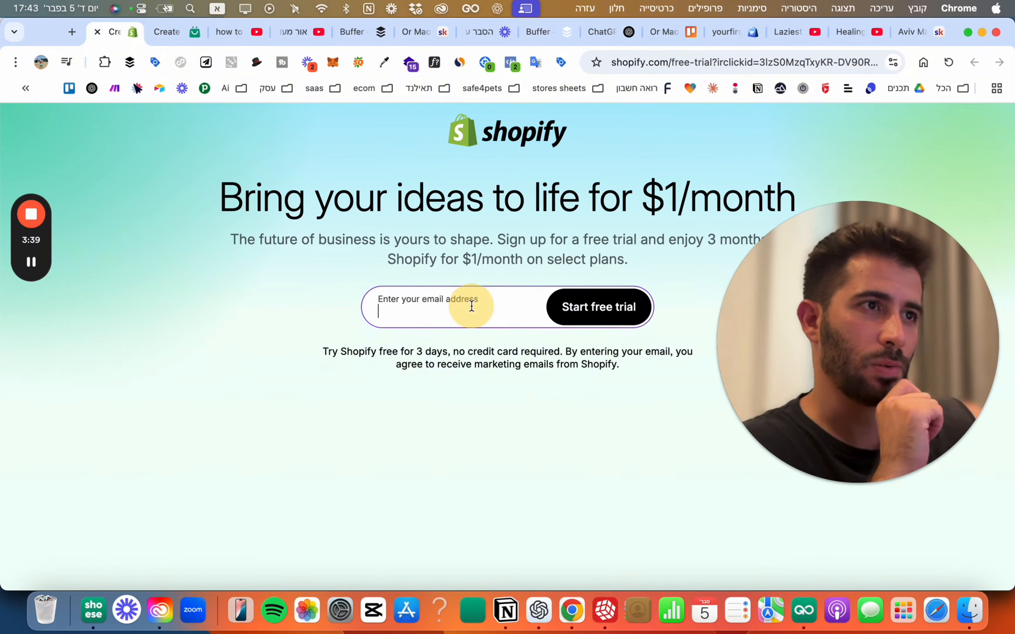
pyautogui.write('ש')
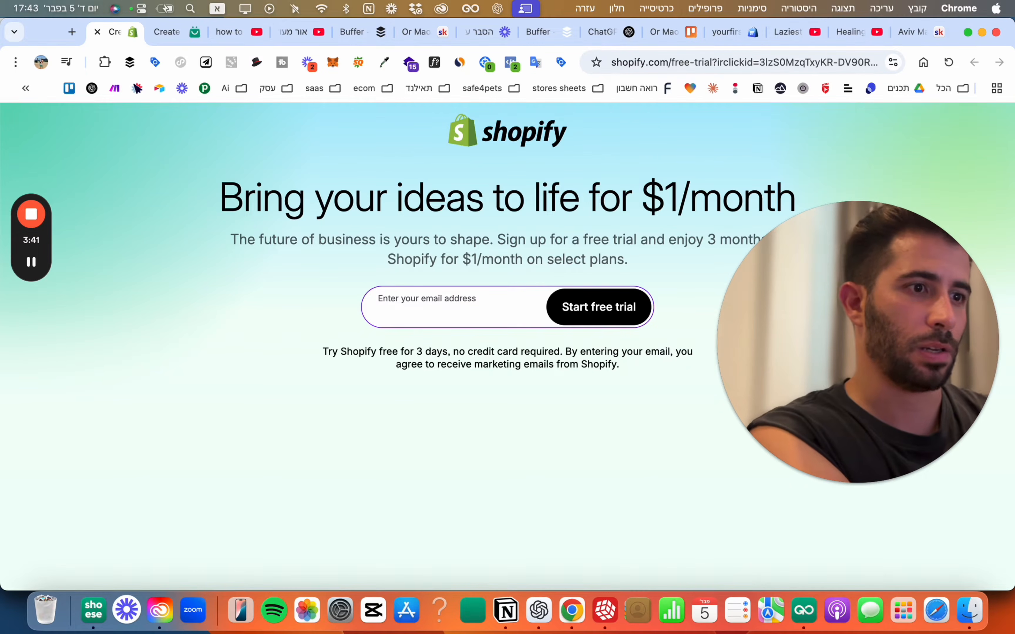
pyautogui.write('ש')
pyautogui.press('BackSpace')
pyautogui.press('BackSpace')
pyautogui.press('BackSpace')
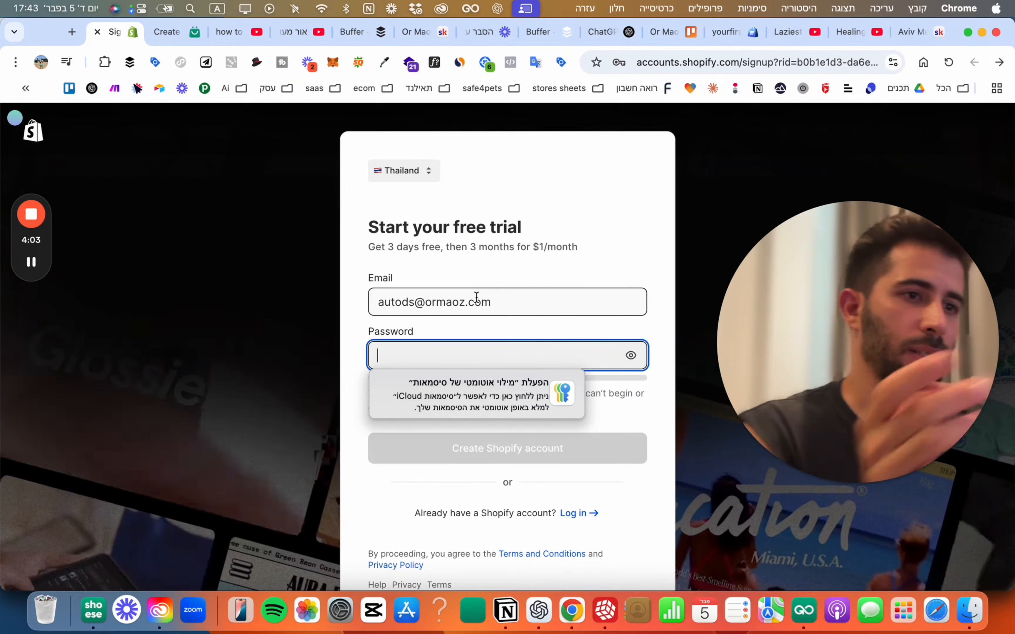
pyautogui.write('a************')
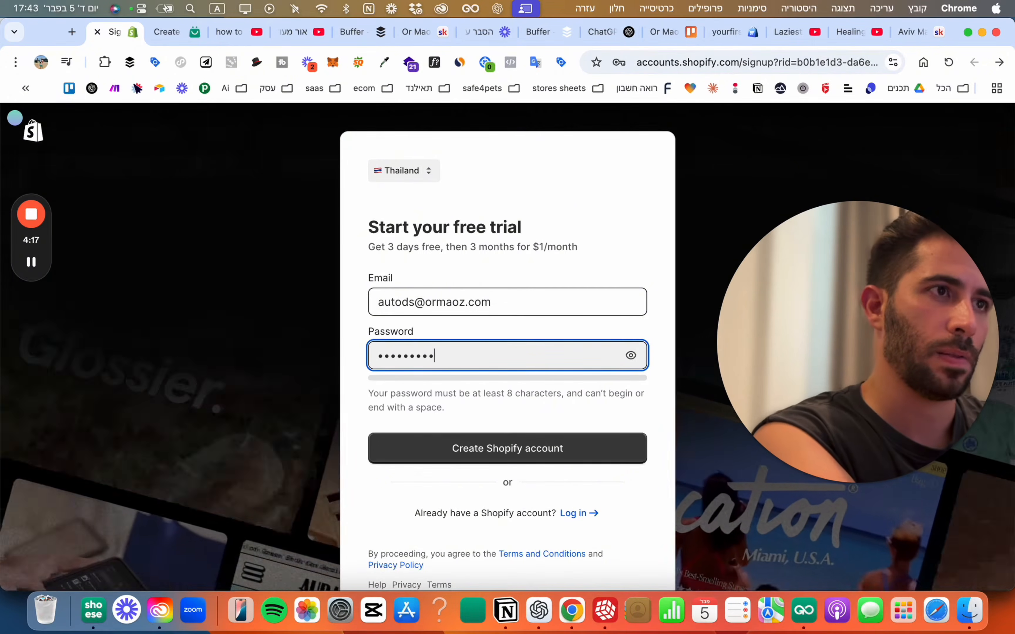
pyautogui.click(510, 453)
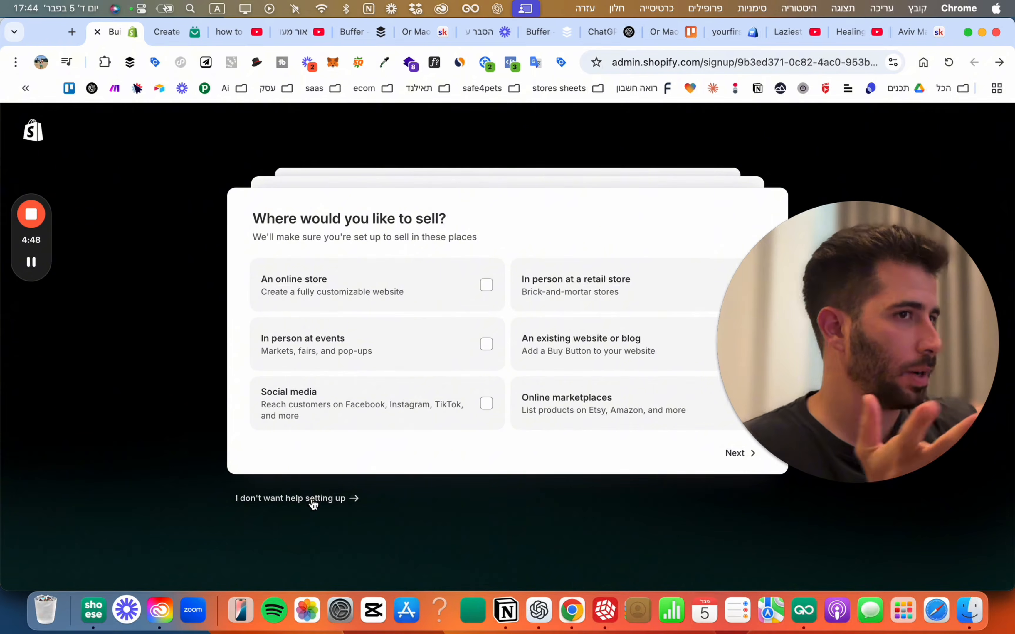
# Skip Shopify's setup questions and defer the trial payment details.
pyautogui.click(311, 499)
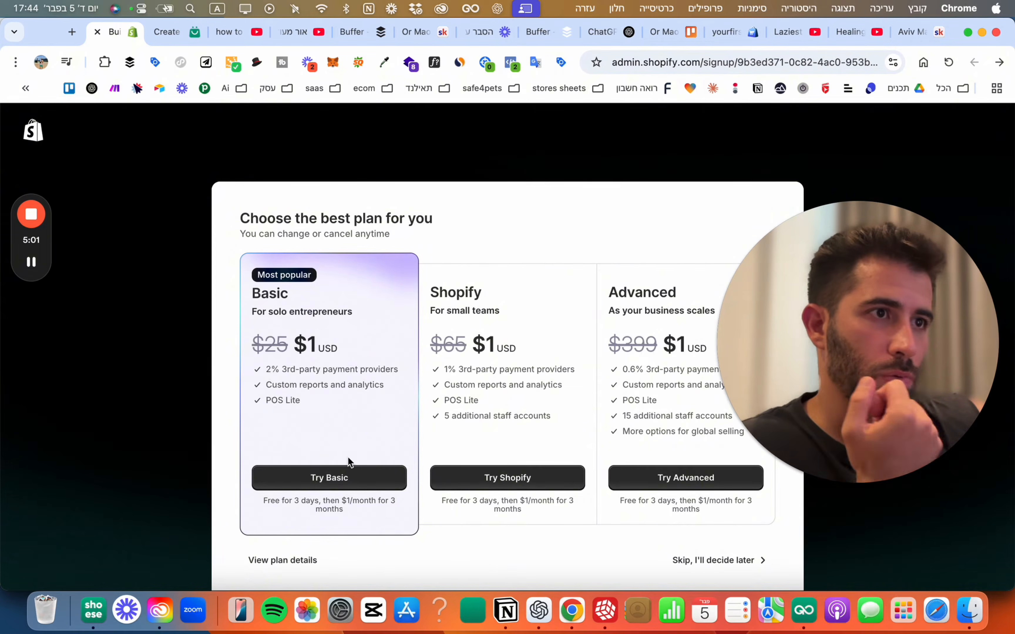
pyautogui.scroll(-1, 233, 263)
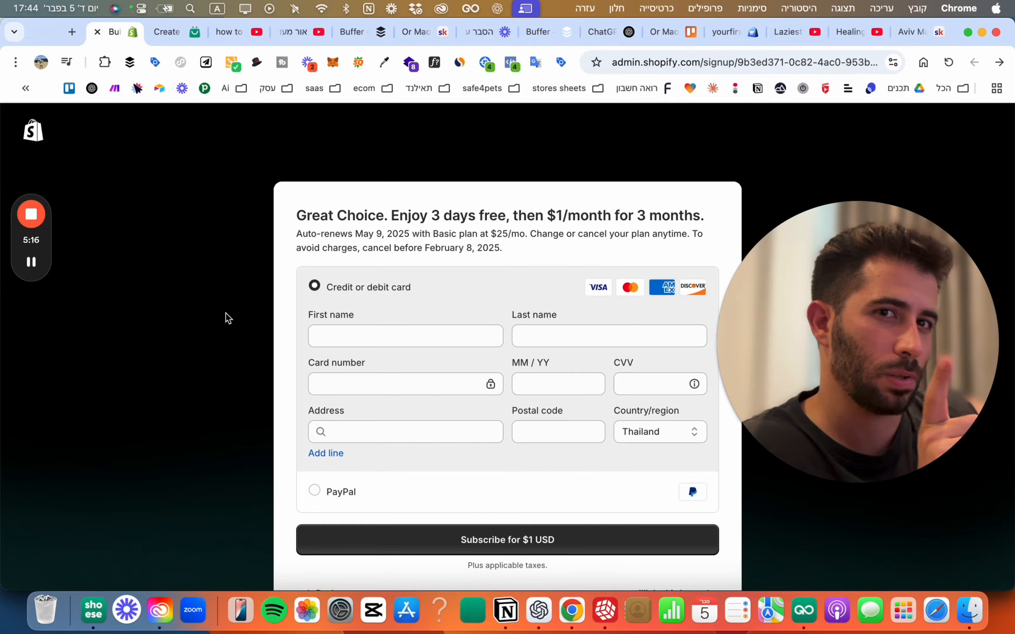
pyautogui.scroll(-2, 294, 378)
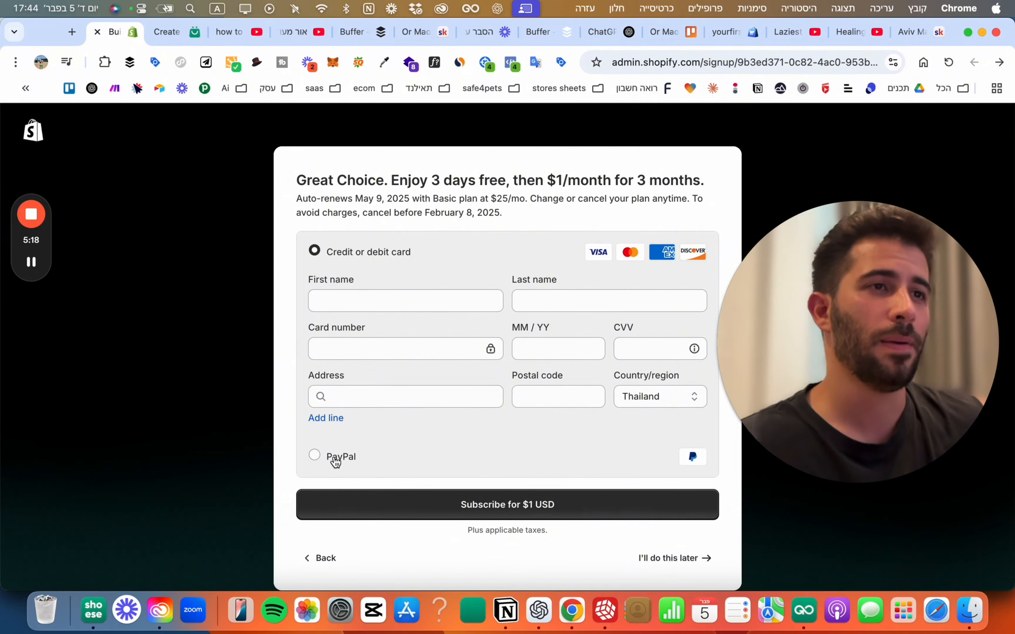
pyautogui.click(32, 262)
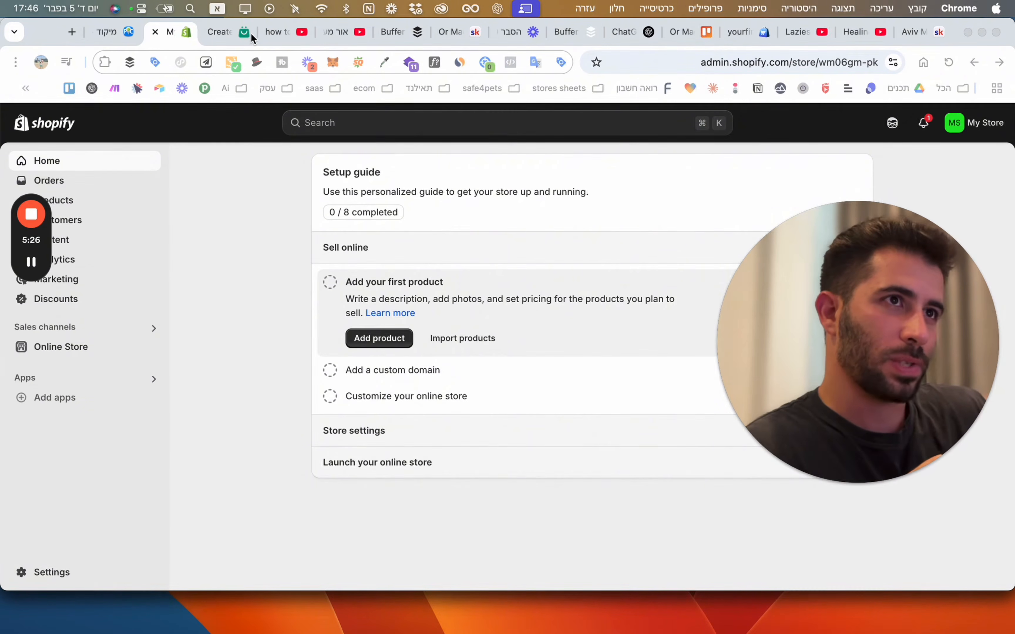
# Back in BuildYourStore, mark Create Your Shopify Account as done.
pyautogui.click(252, 37)
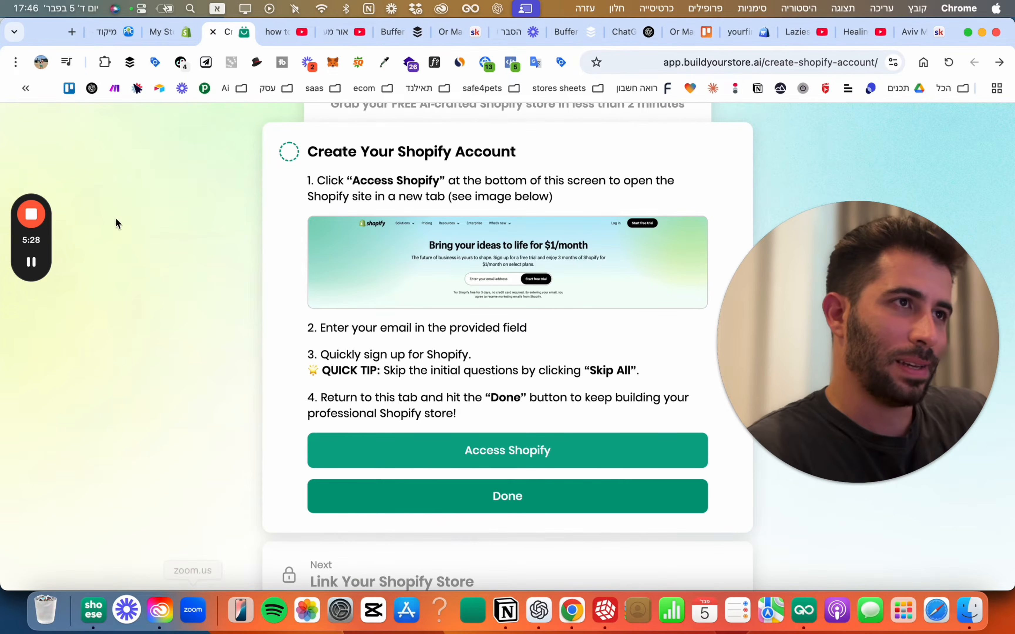
pyautogui.scroll(-1, 377, 356)
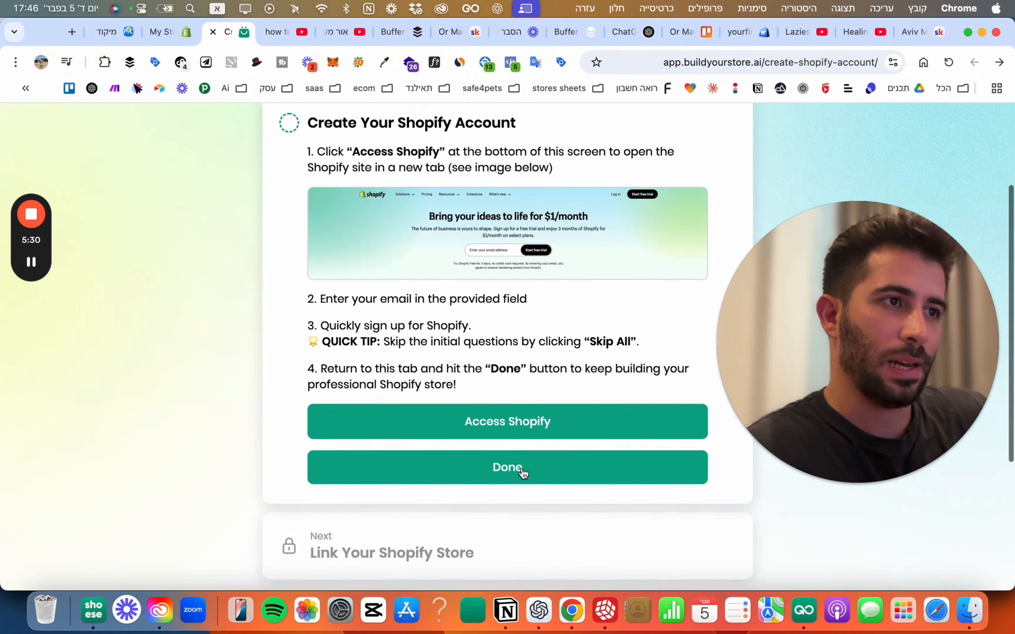
pyautogui.click(523, 467)
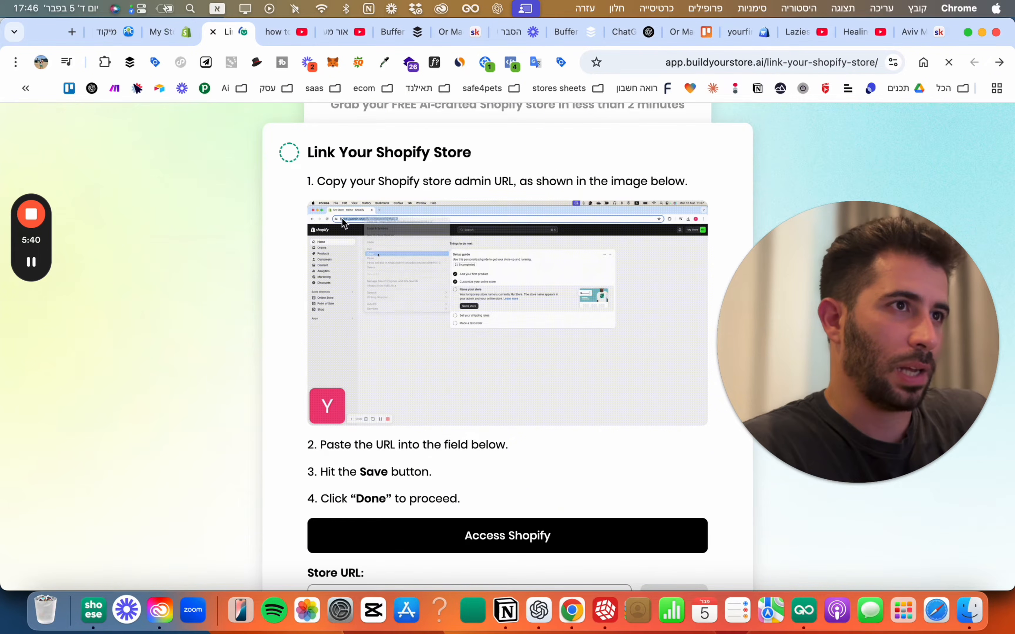
# Copy the new store's Shopify admin URL from the browser address bar.
pyautogui.scroll(-3, 340, 241)
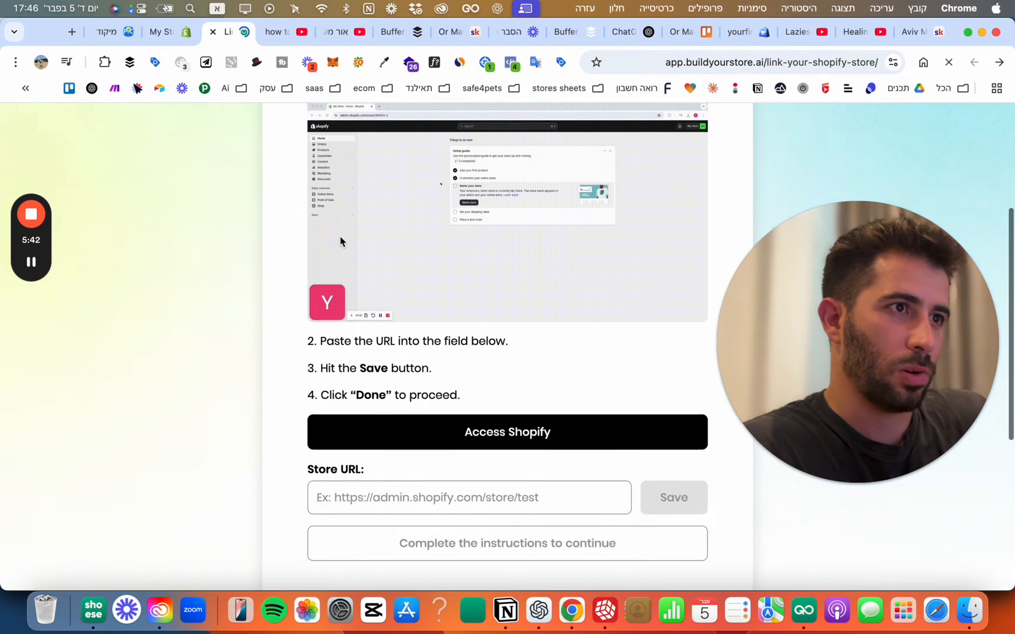
pyautogui.click(402, 498)
pyautogui.scroll(2, 402, 498)
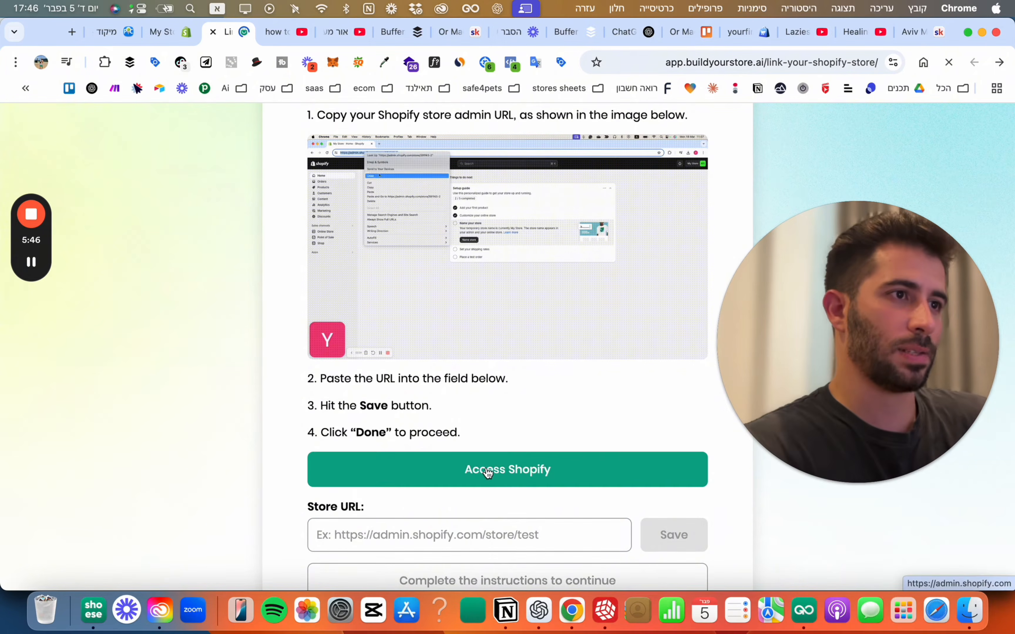
pyautogui.click(511, 470)
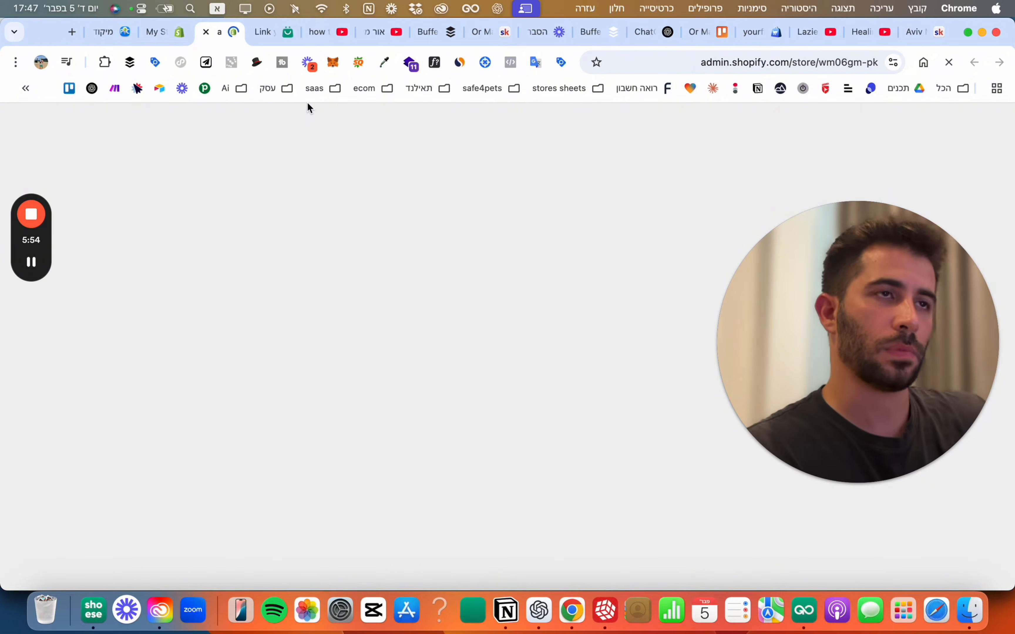
pyautogui.click(848, 64)
pyautogui.press('super+c')
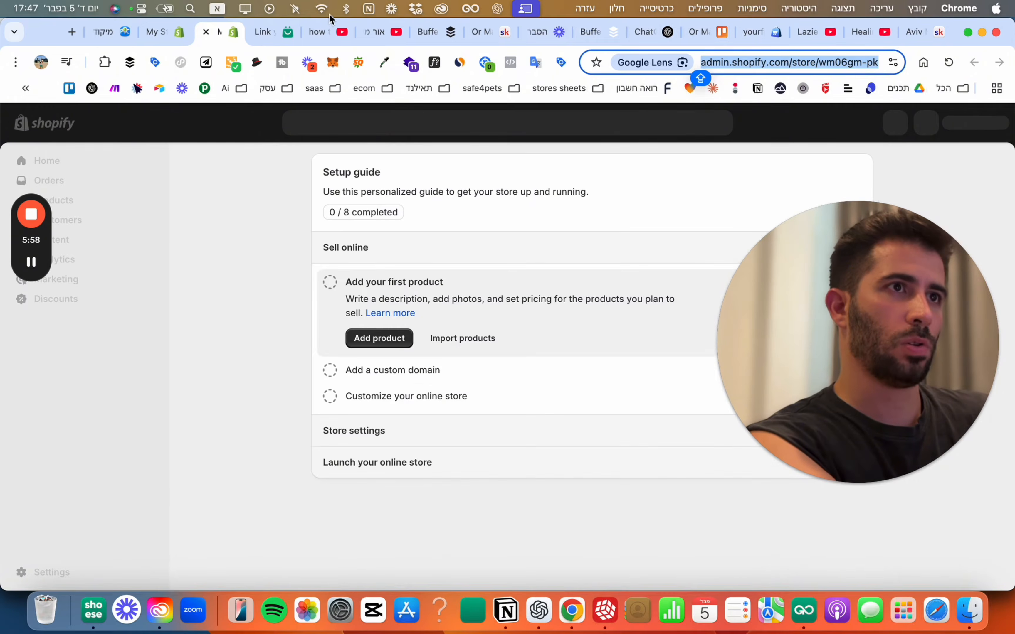
# Paste the admin URL into Store URL, save it and finish the linking step.
pyautogui.click(289, 32)
pyautogui.click(462, 530)
pyautogui.press('super+v')
pyautogui.scroll(-1, 462, 533)
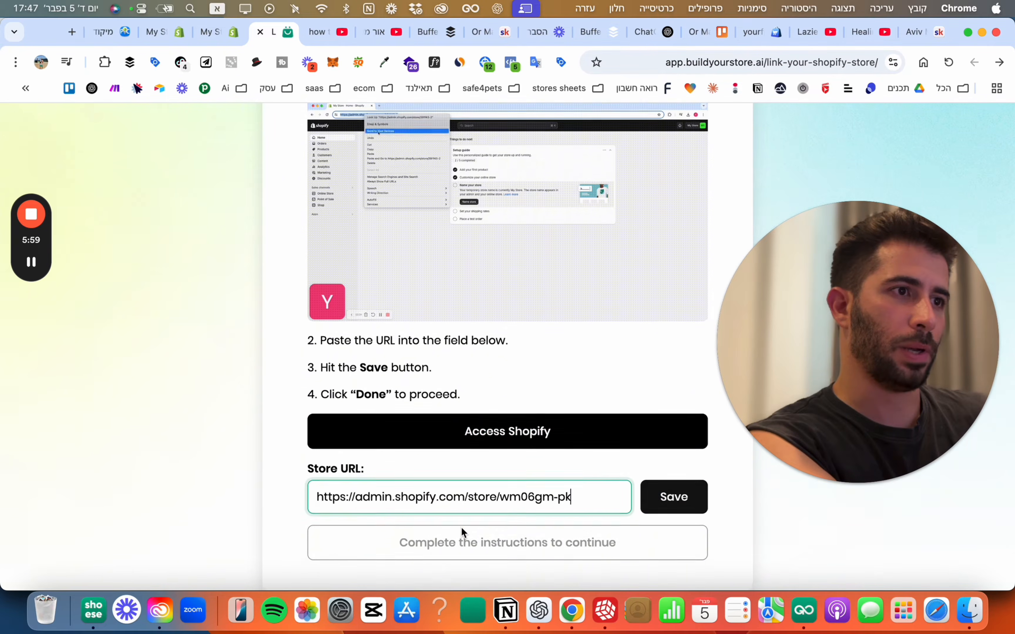
pyautogui.click(684, 497)
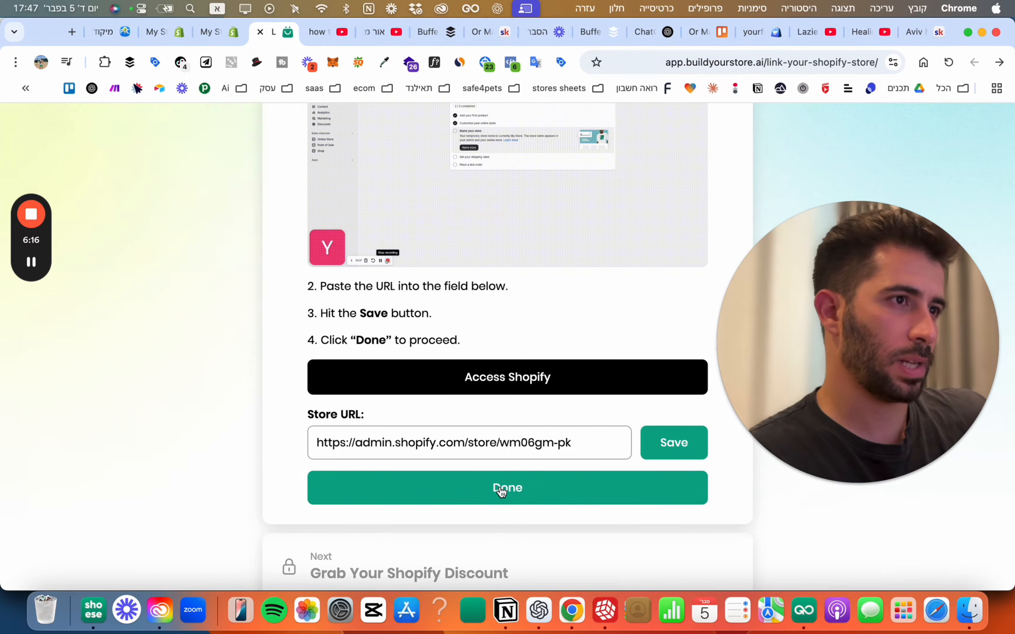
pyautogui.click(501, 489)
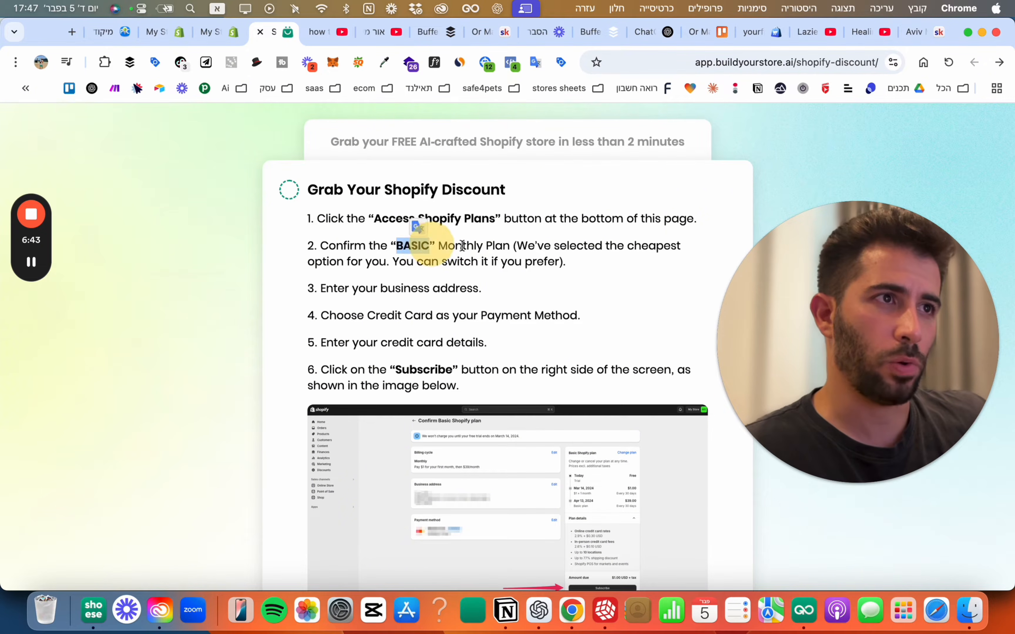
# Open Shopify's review page for the Basic monthly plan at $1 x 3 months.
pyautogui.scroll(-5, 499, 268)
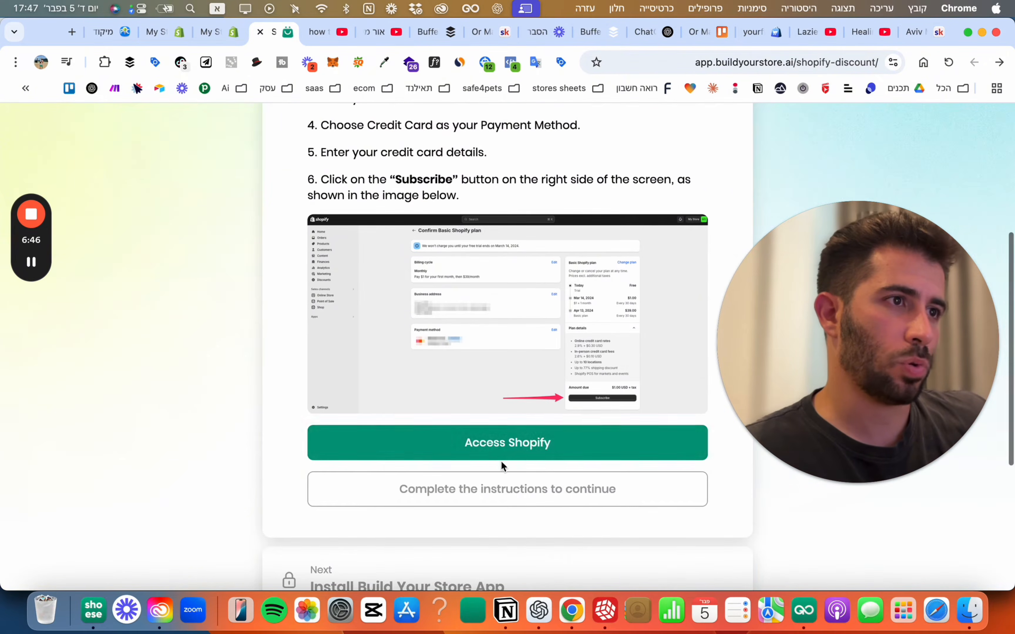
pyautogui.click(502, 438)
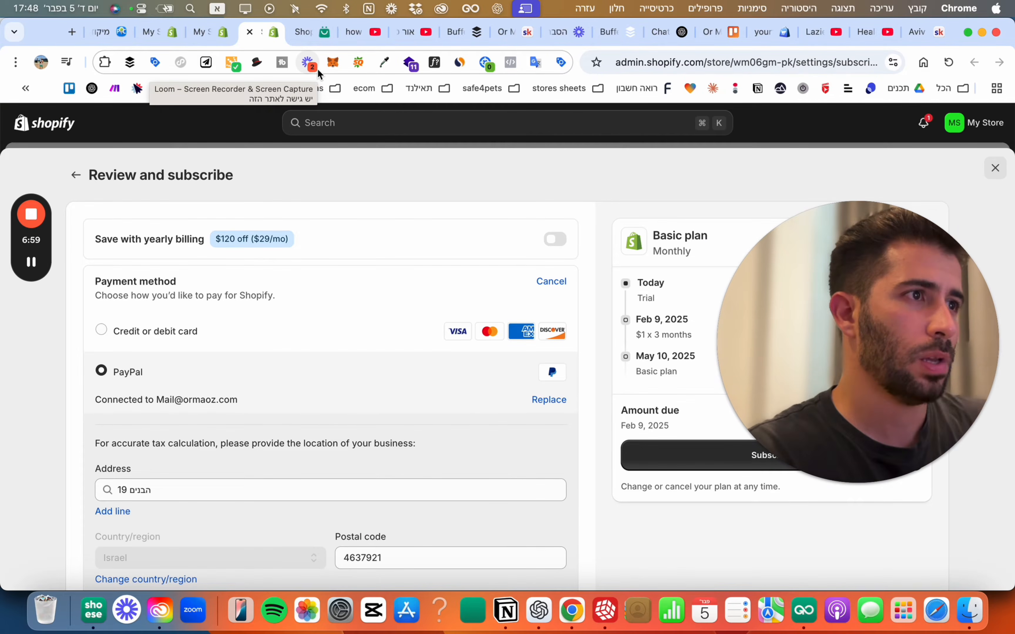
# Subscribe to Shopify's Basic plan at $1/month and return to the BuildYourStore tab.
pyautogui.moveTo(776, 227); pyautogui.dragTo(238, 322)
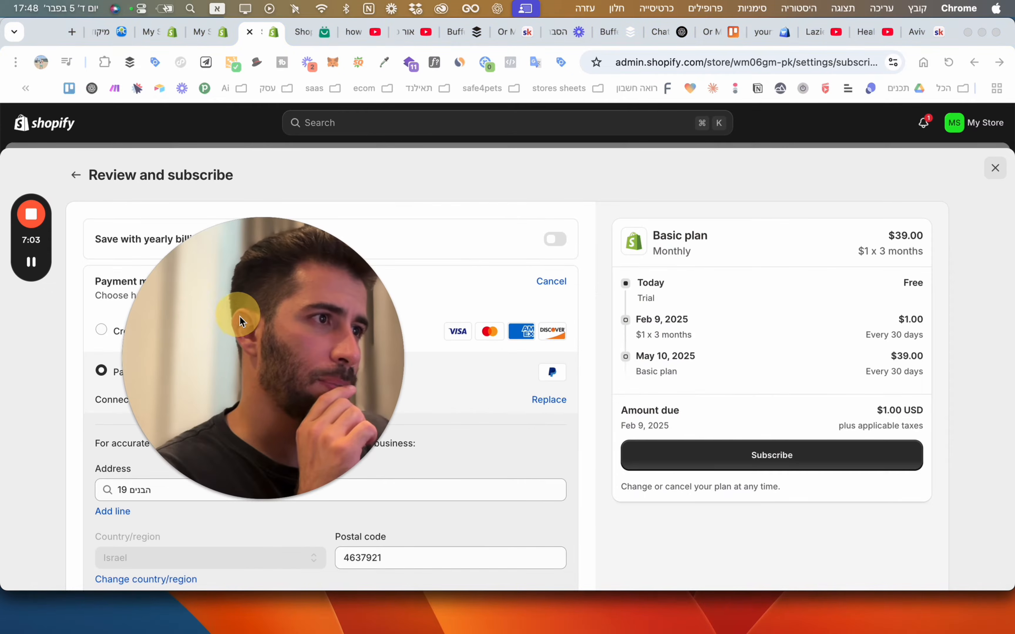
pyautogui.click(764, 457)
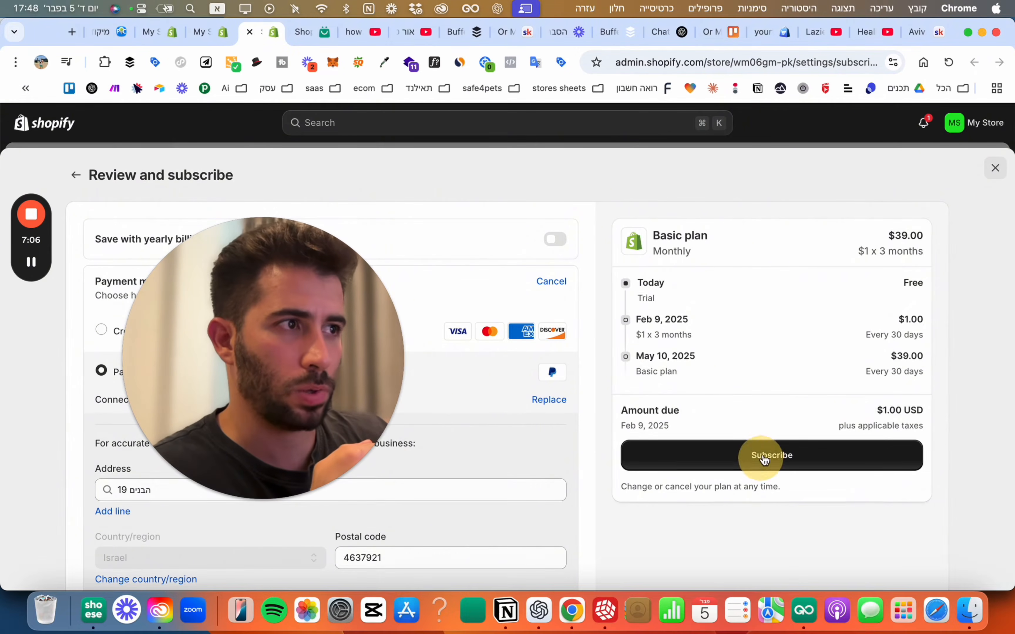
pyautogui.click(763, 457)
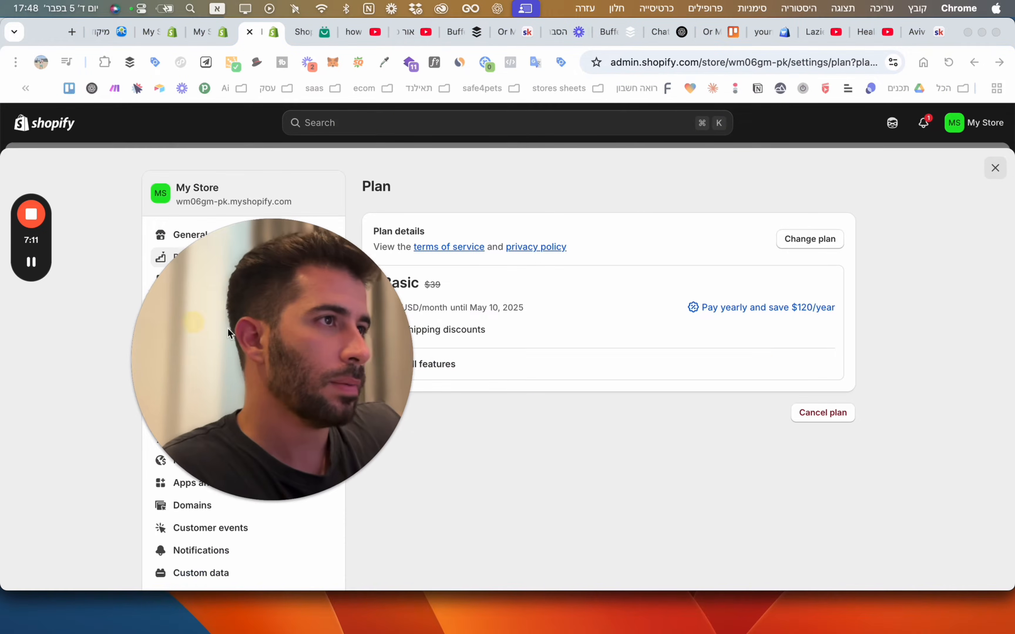
pyautogui.moveTo(184, 323); pyautogui.dragTo(286, 231)
pyautogui.click(313, 32)
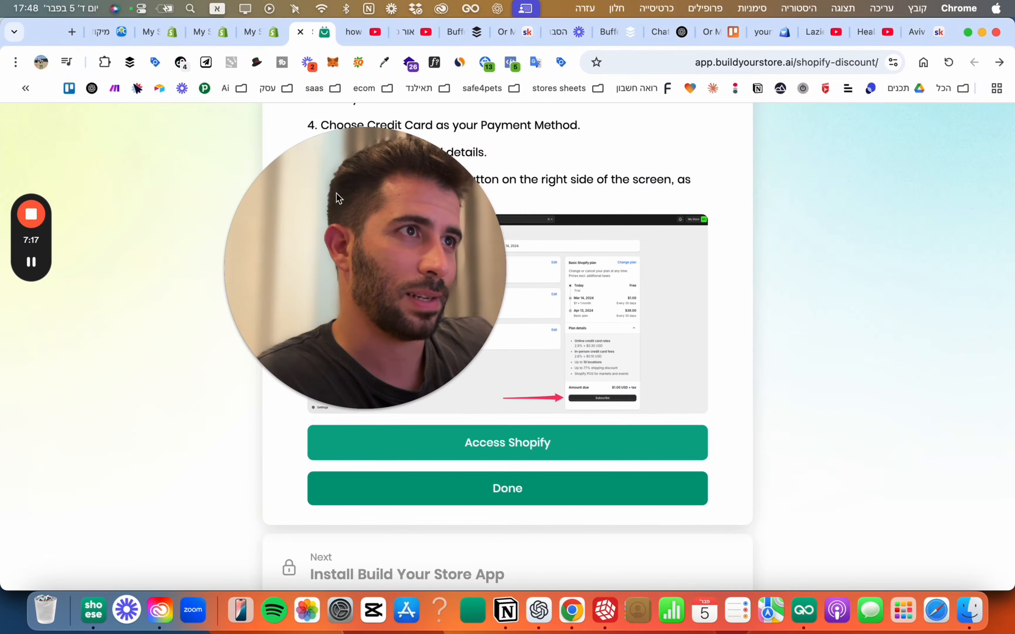
# Mark the discount step done and install the AI Store Builder app in Shopify.
pyautogui.moveTo(335, 197); pyautogui.dragTo(833, 229)
pyautogui.click(531, 497)
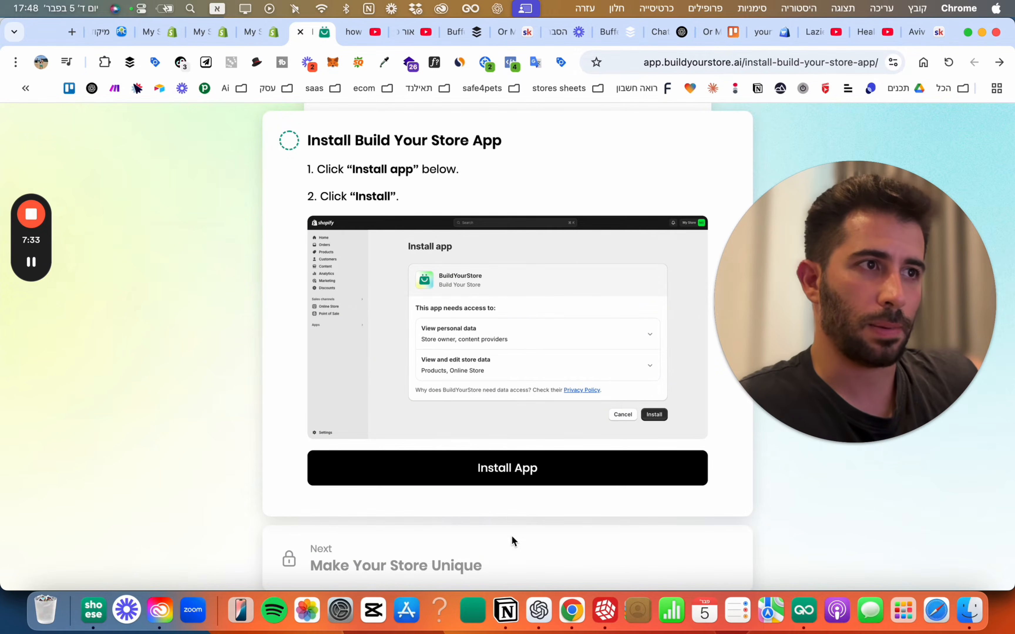
pyautogui.click(522, 468)
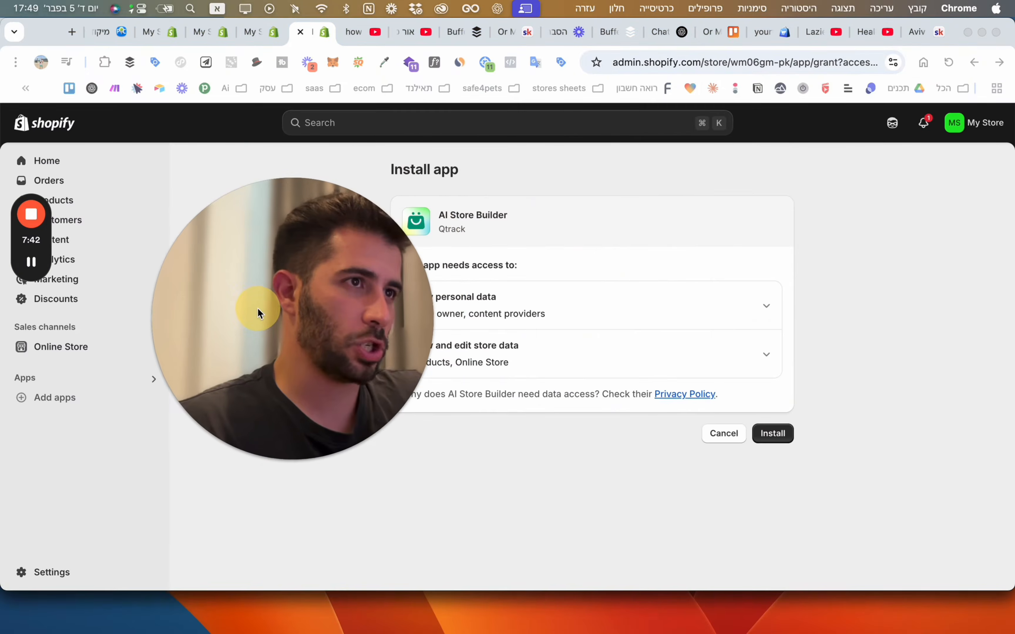
pyautogui.click(783, 446)
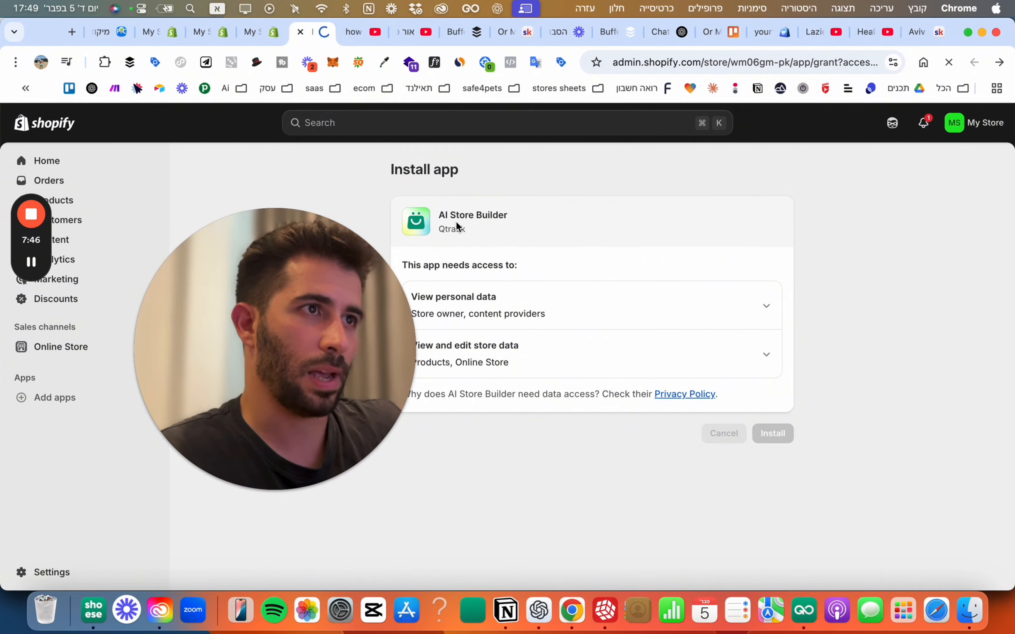
pyautogui.click(298, 277)
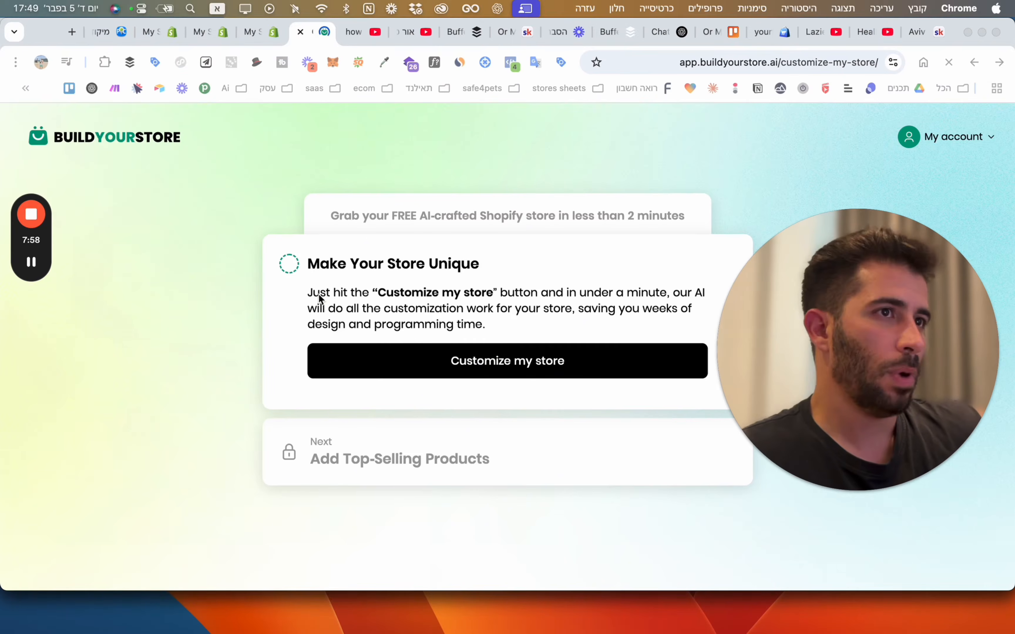
# Launch the AI customization of the store and let the Customizing your store progress run.
pyautogui.click(289, 290)
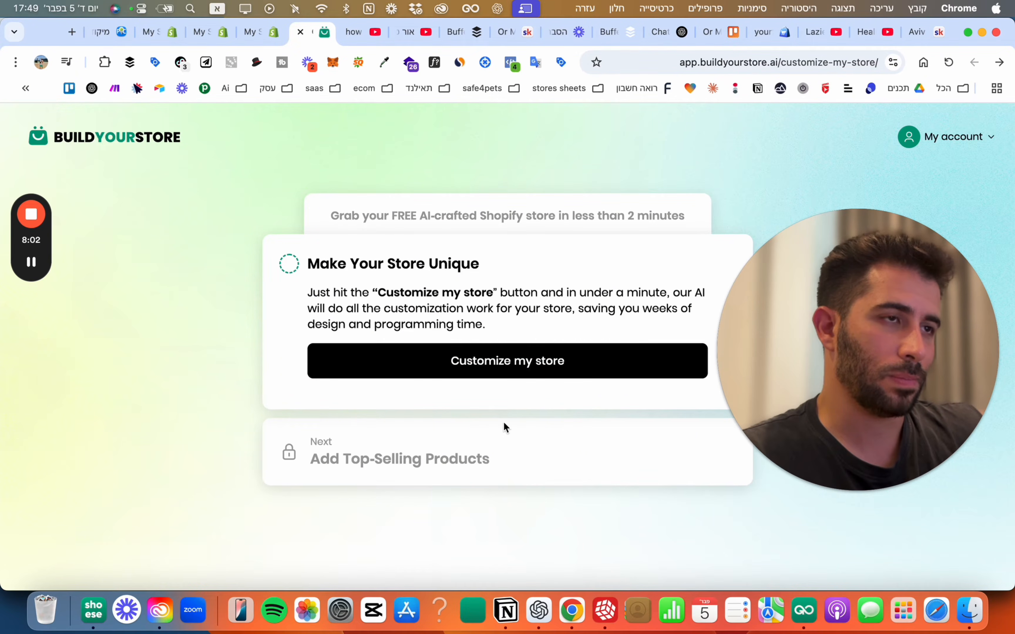
pyautogui.click(351, 354)
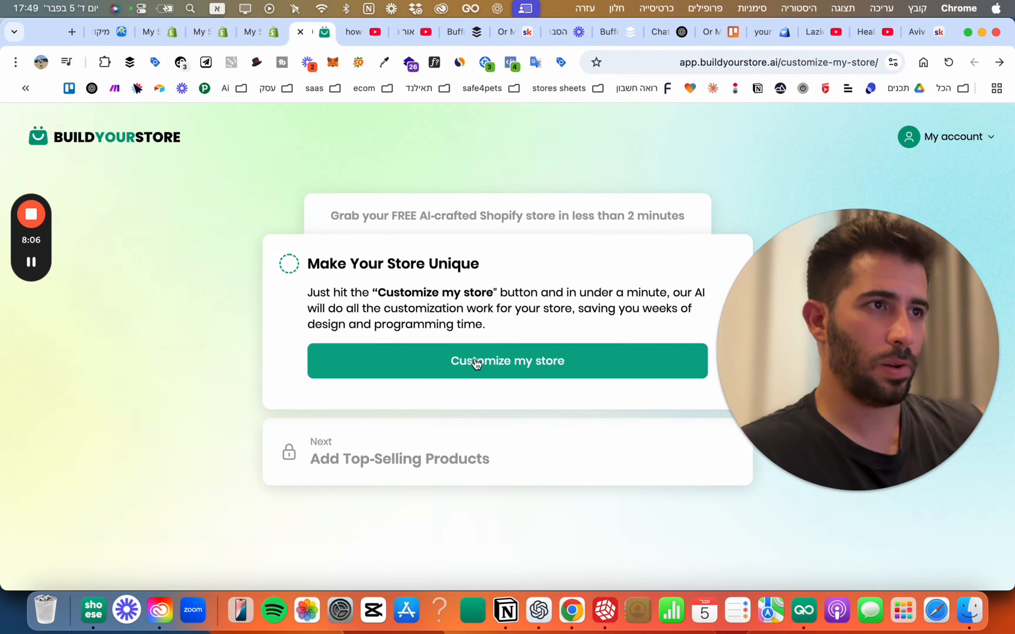
pyautogui.click(523, 362)
pyautogui.scroll(-2, 647, 348)
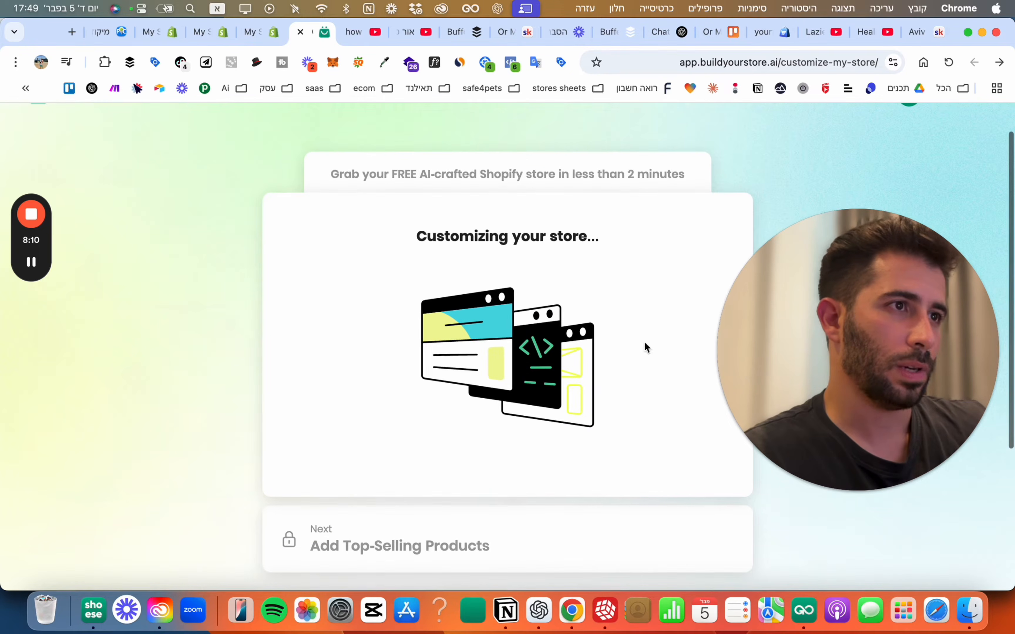
pyautogui.moveTo(908, 369); pyautogui.dragTo(895, 317)
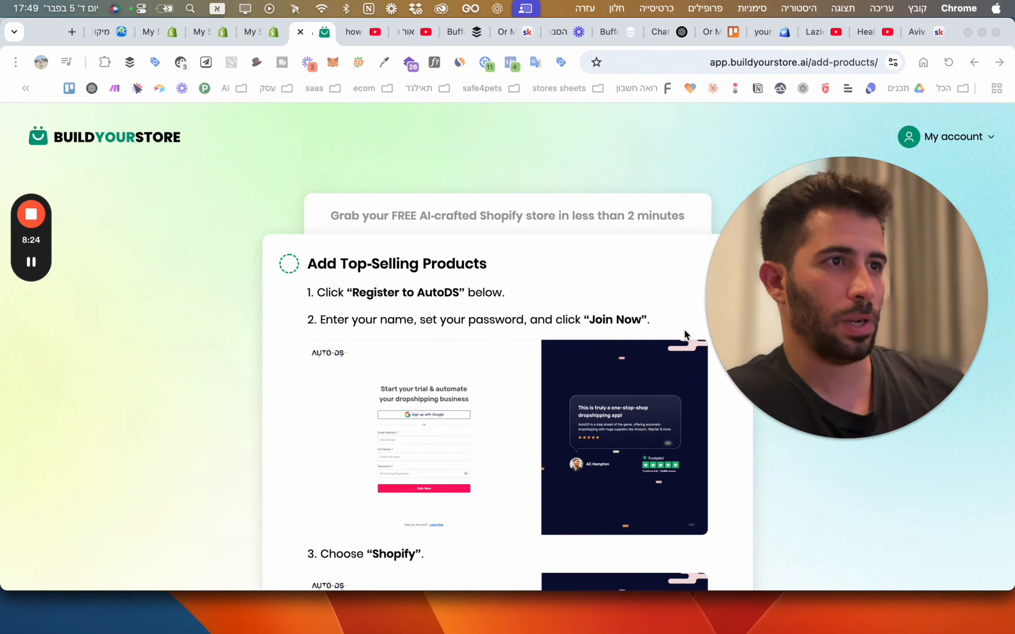
# Read the Add Top-Selling Products instructions and open AutoDS registration in a new tab.
pyautogui.scroll(-2, 403, 211)
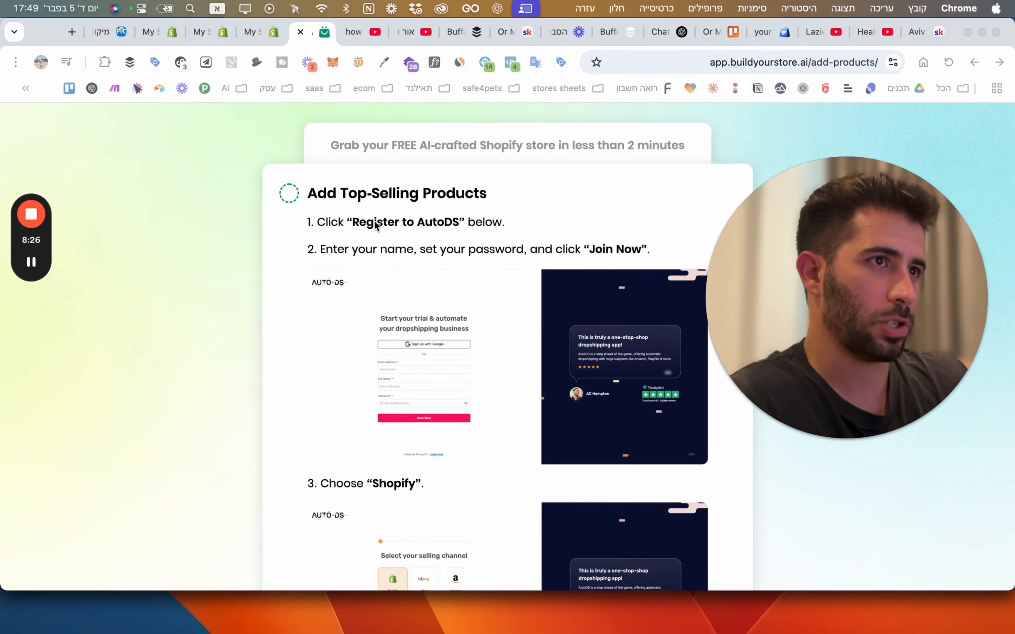
pyautogui.scroll(-3, 437, 234)
pyautogui.scroll(1, 436, 234)
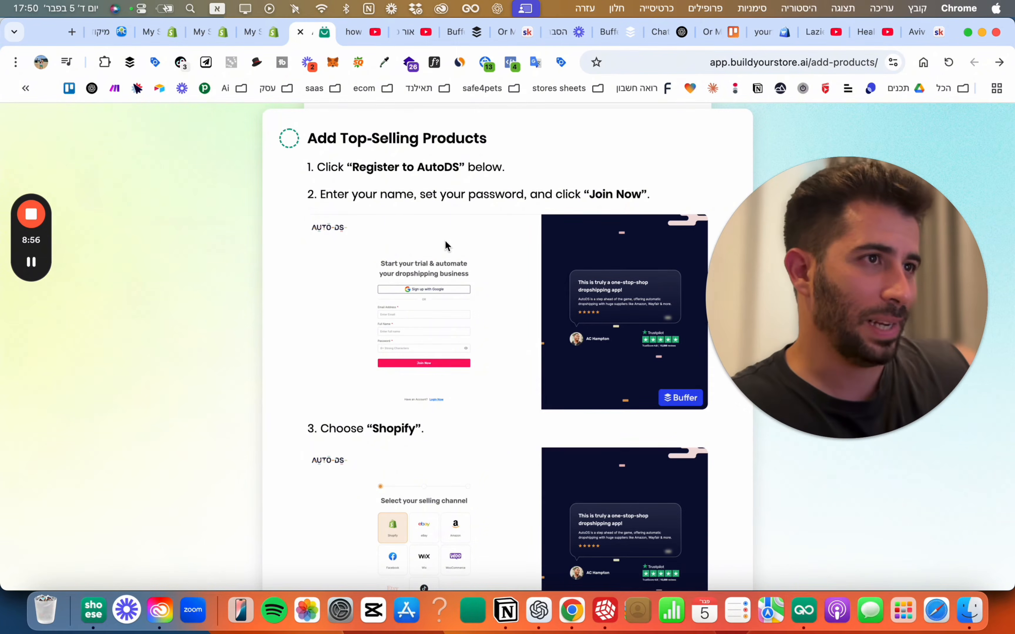
pyautogui.scroll(-10, 451, 288)
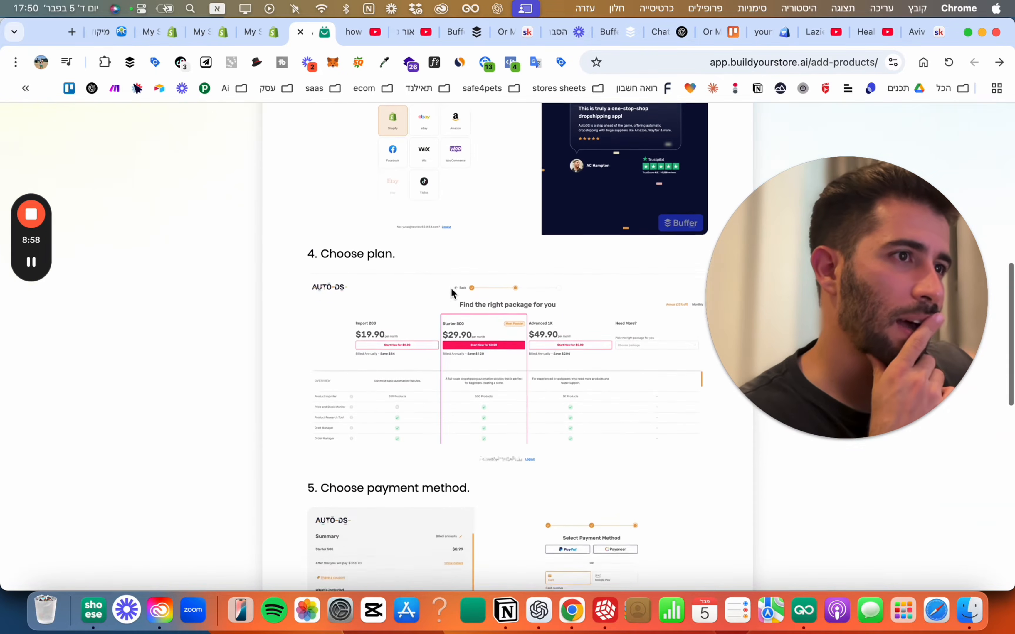
pyautogui.scroll(-10, 451, 288)
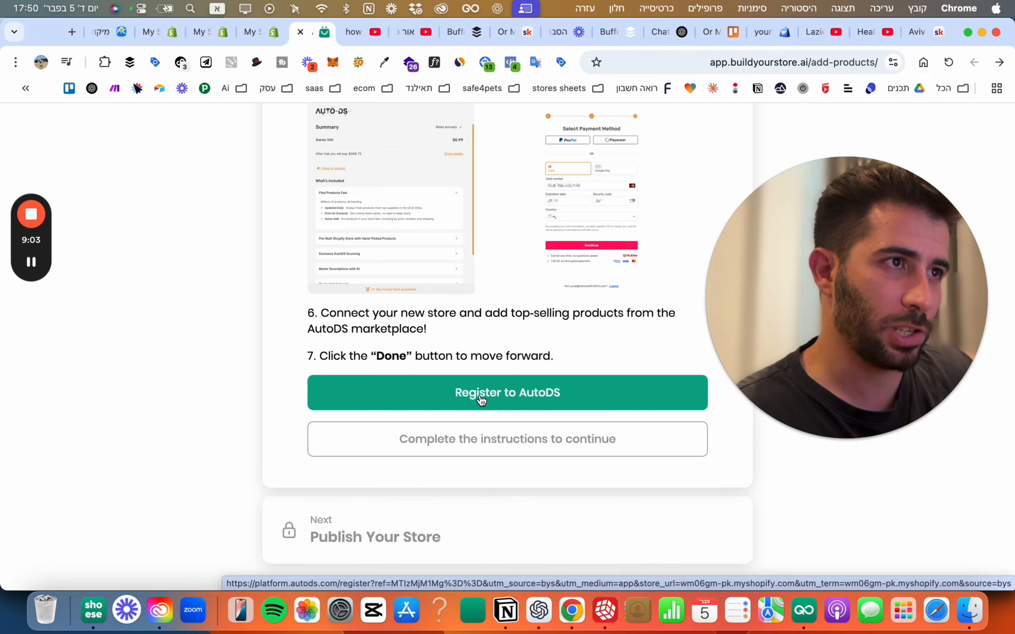
pyautogui.click(524, 398)
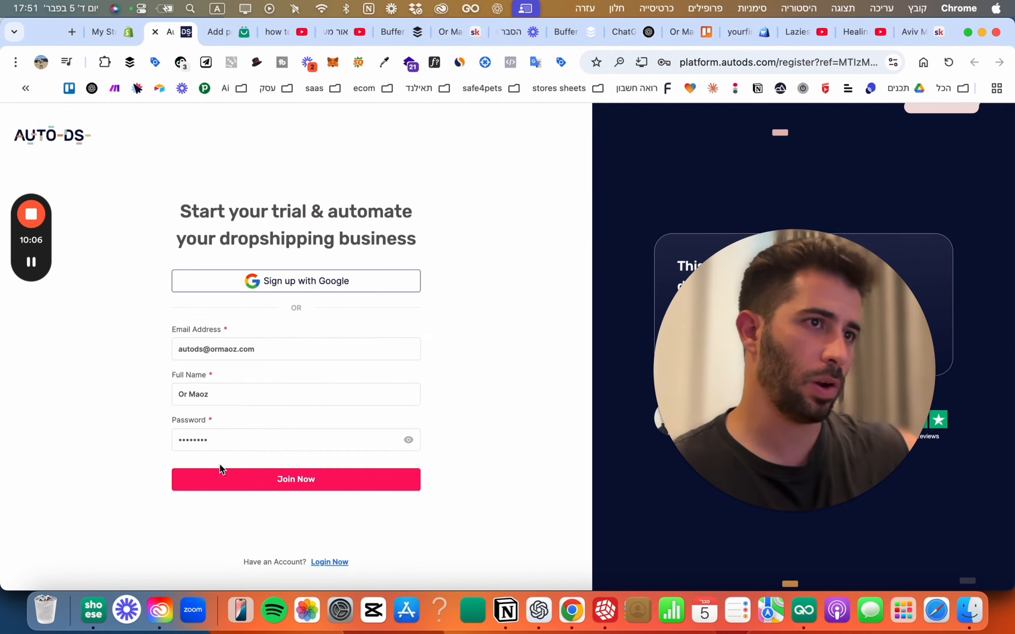
# Submit the AutoDS sign-up form and pick Shopify as the selling channel.
pyautogui.click(312, 479)
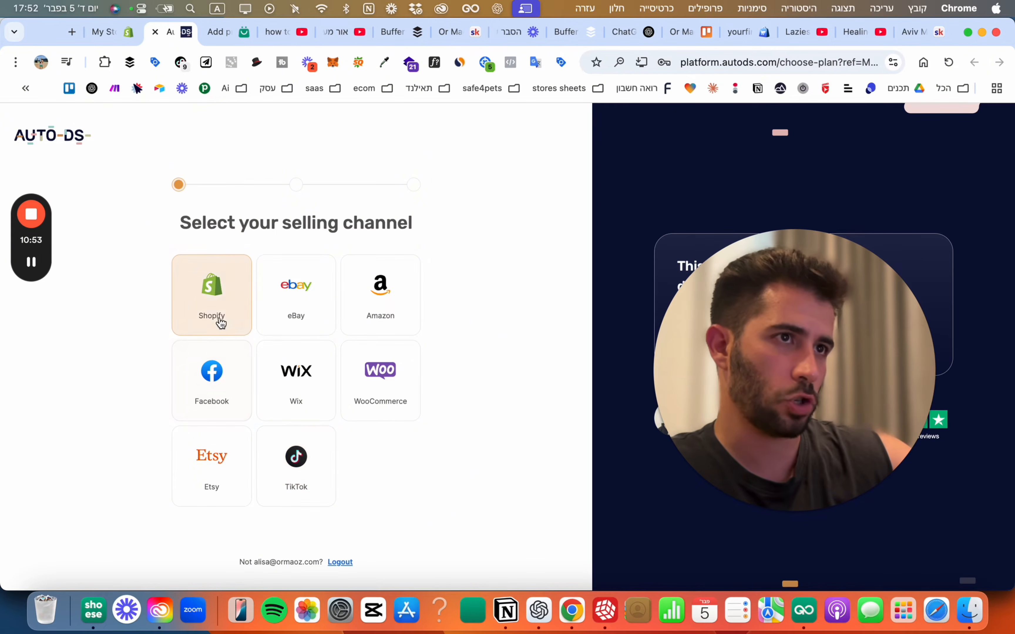
pyautogui.click(217, 317)
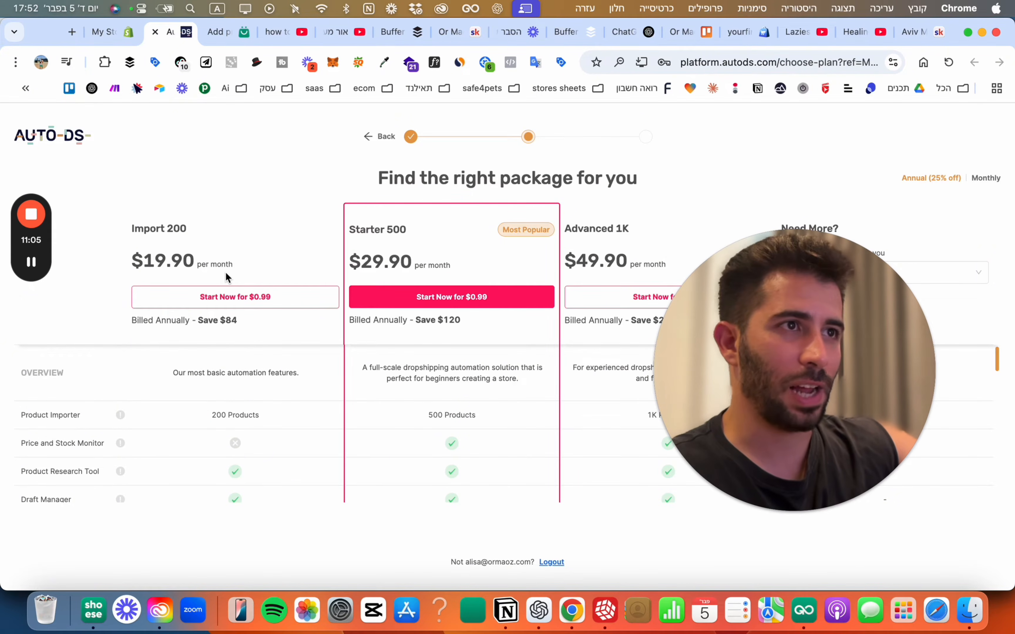
# Compare the Import 200, Starter 500 and Advanced 1K plans and the larger packages.
pyautogui.moveTo(799, 357); pyautogui.dragTo(849, 376)
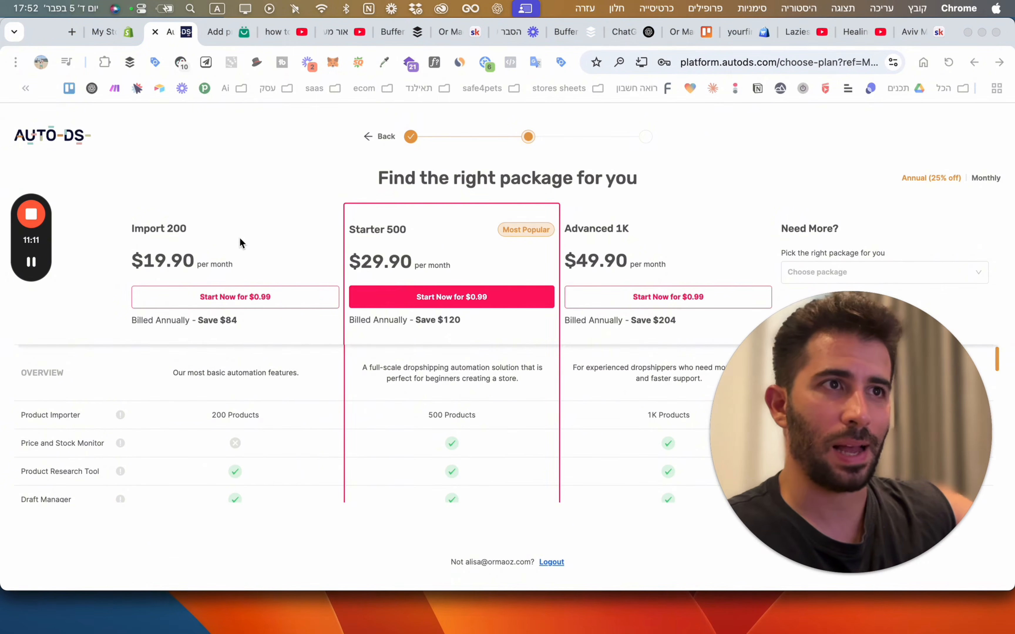
pyautogui.moveTo(725, 408); pyautogui.dragTo(56, 453)
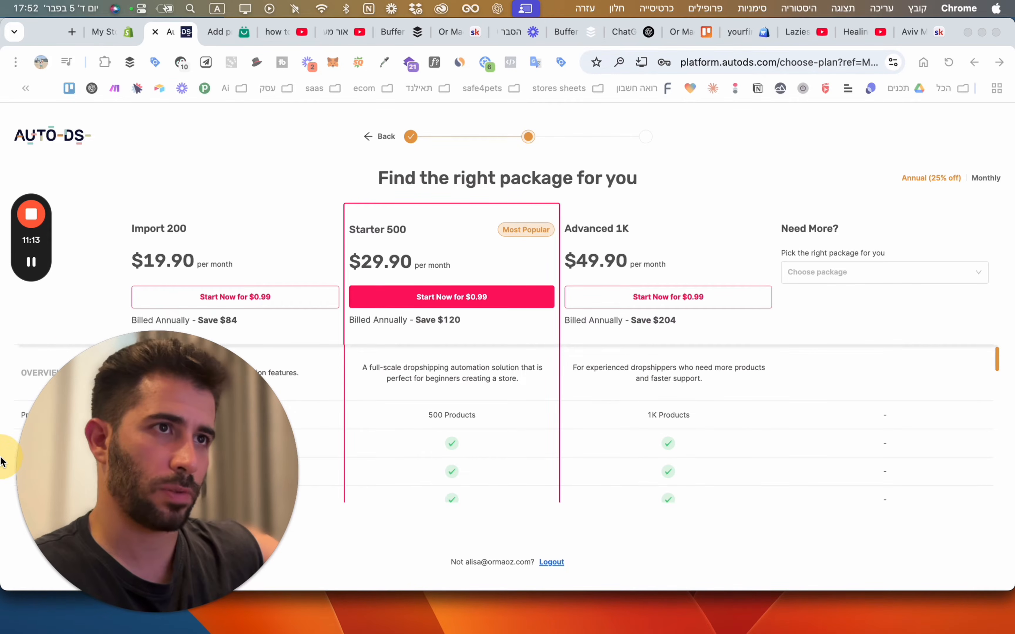
pyautogui.moveTo(187, 228); pyautogui.dragTo(135, 232)
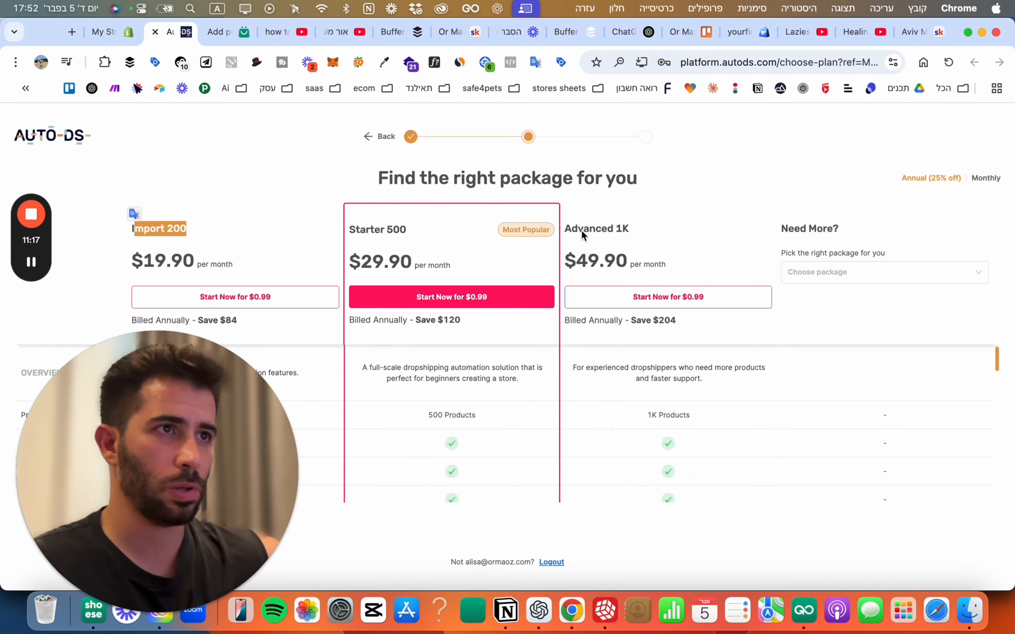
pyautogui.moveTo(408, 235); pyautogui.dragTo(353, 233)
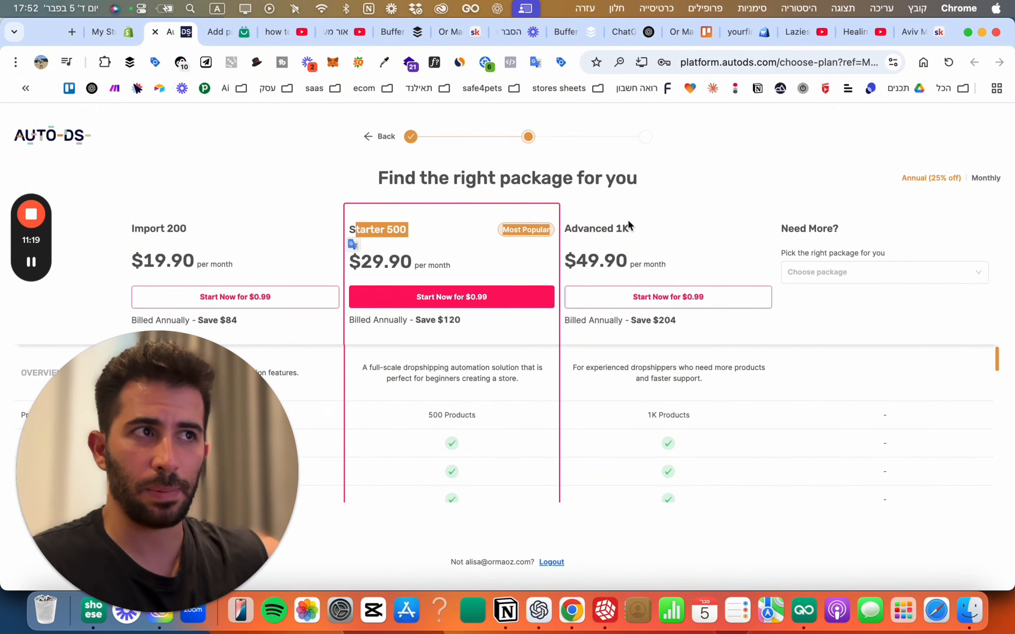
pyautogui.moveTo(607, 226); pyautogui.dragTo(606, 220)
pyautogui.click(852, 277)
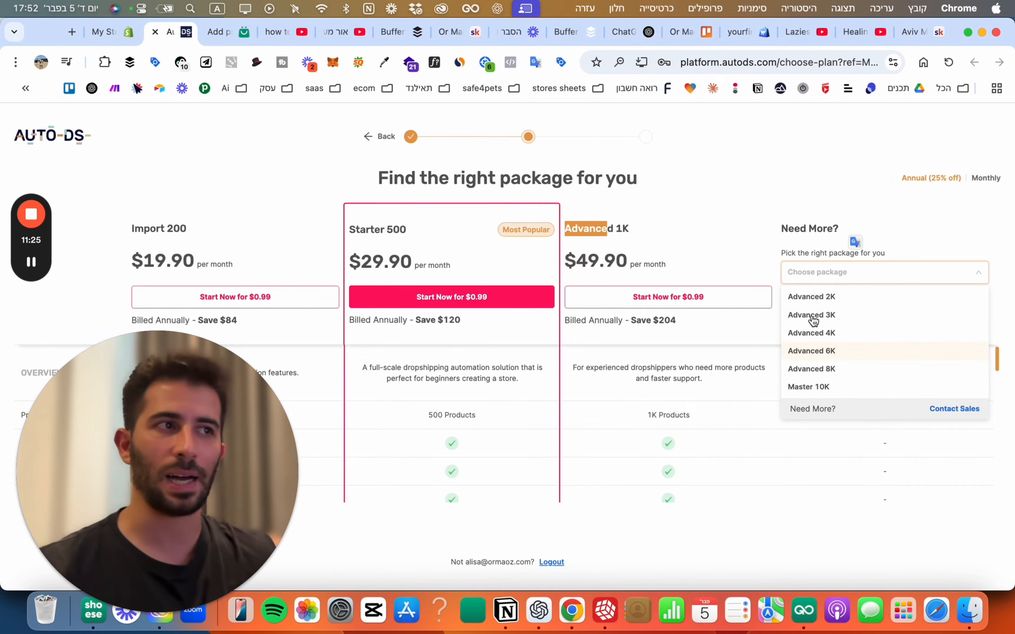
pyautogui.click(738, 175)
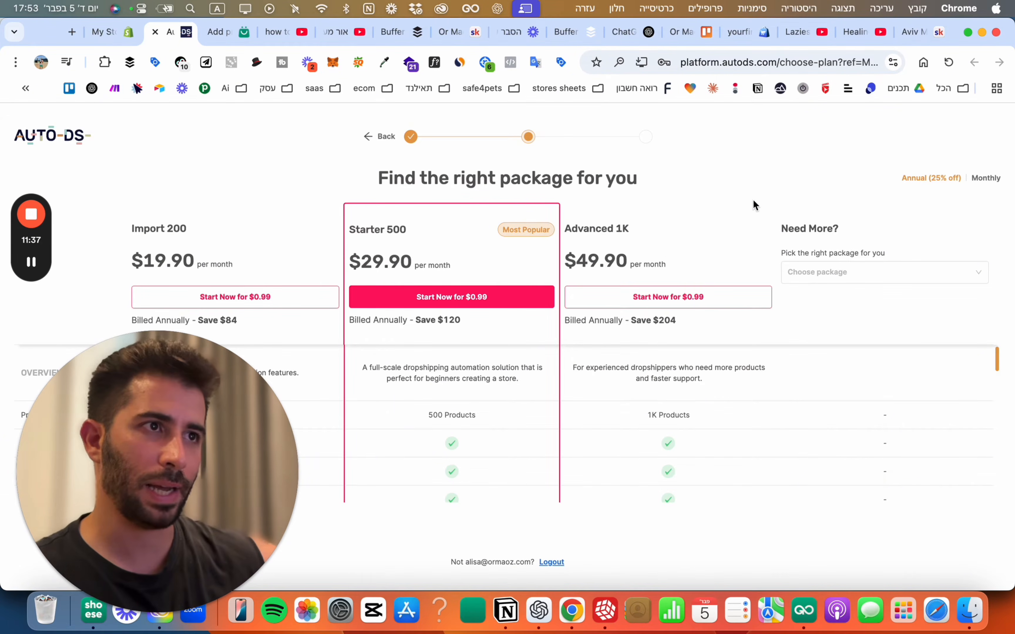
# Start the Starter 500 plan for $0.99.
pyautogui.tripleClick(381, 230)
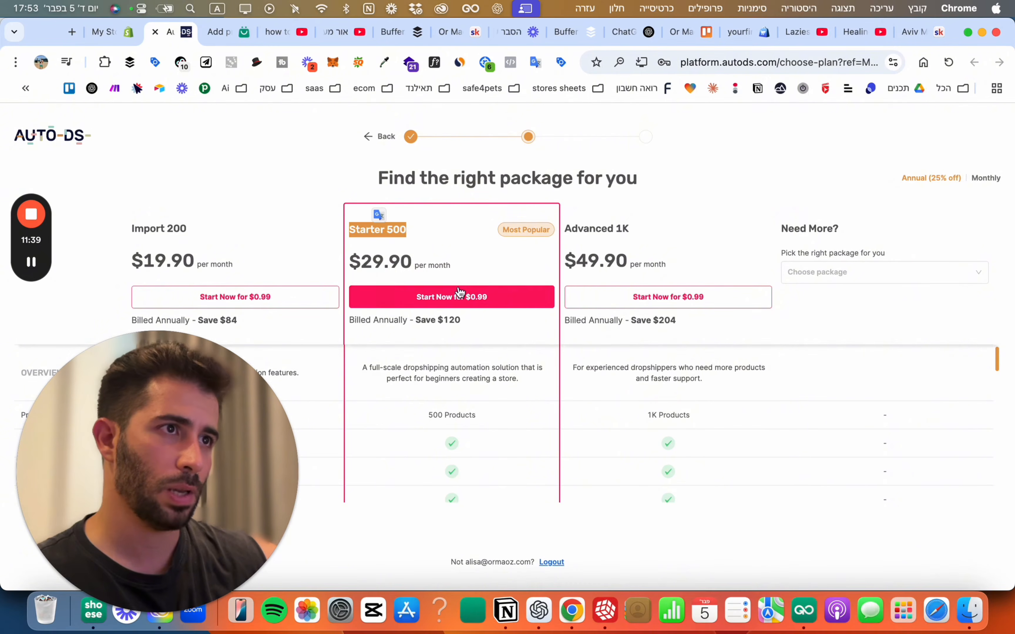
pyautogui.click(457, 254)
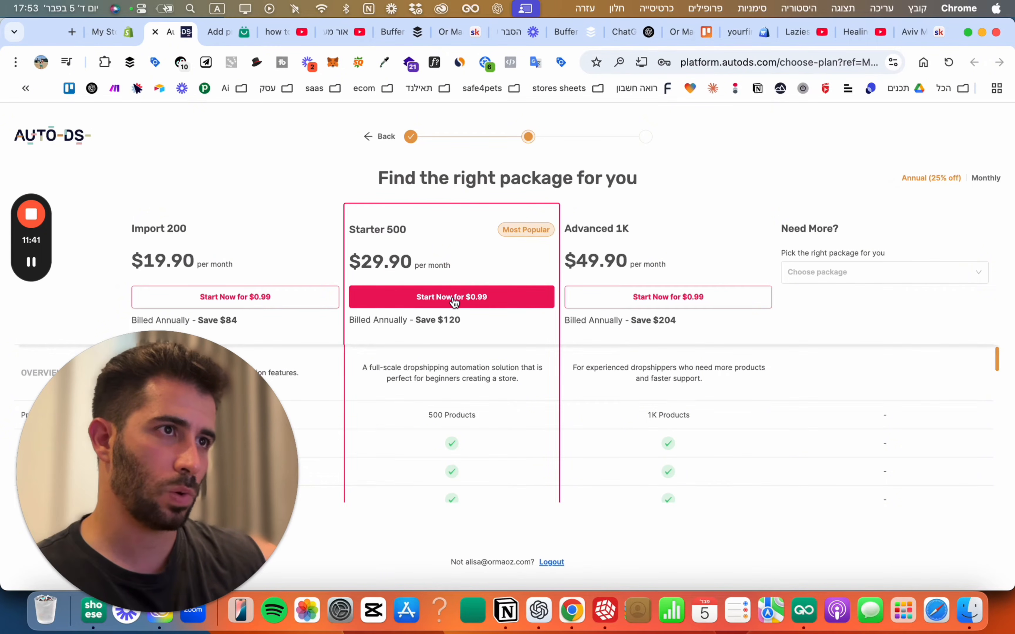
pyautogui.click(438, 299)
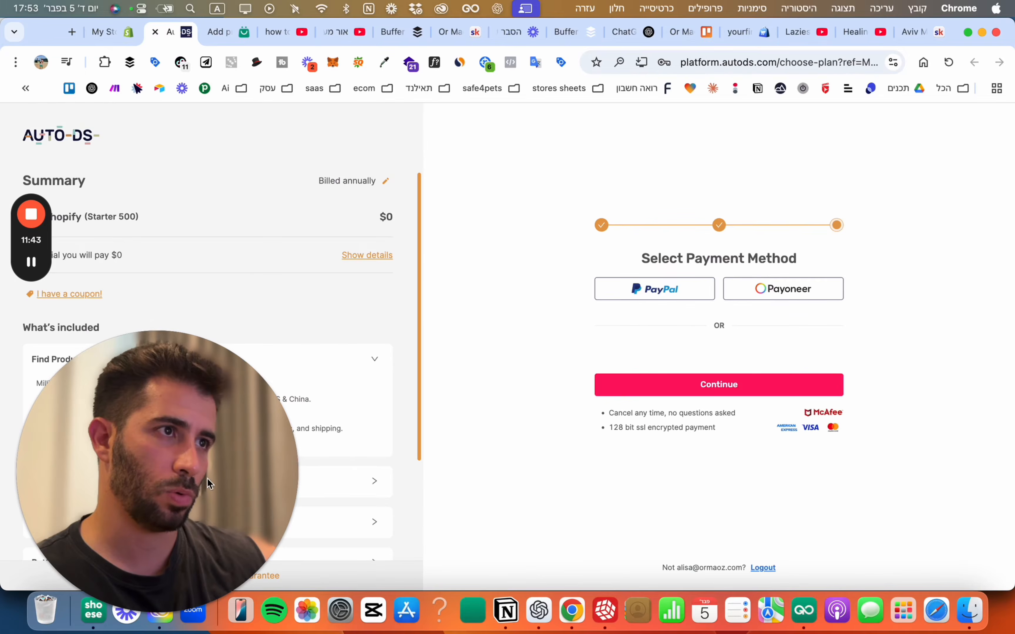
# Pay for the Starter 500 plan with PayPal.
pyautogui.moveTo(206, 484); pyautogui.dragTo(248, 357)
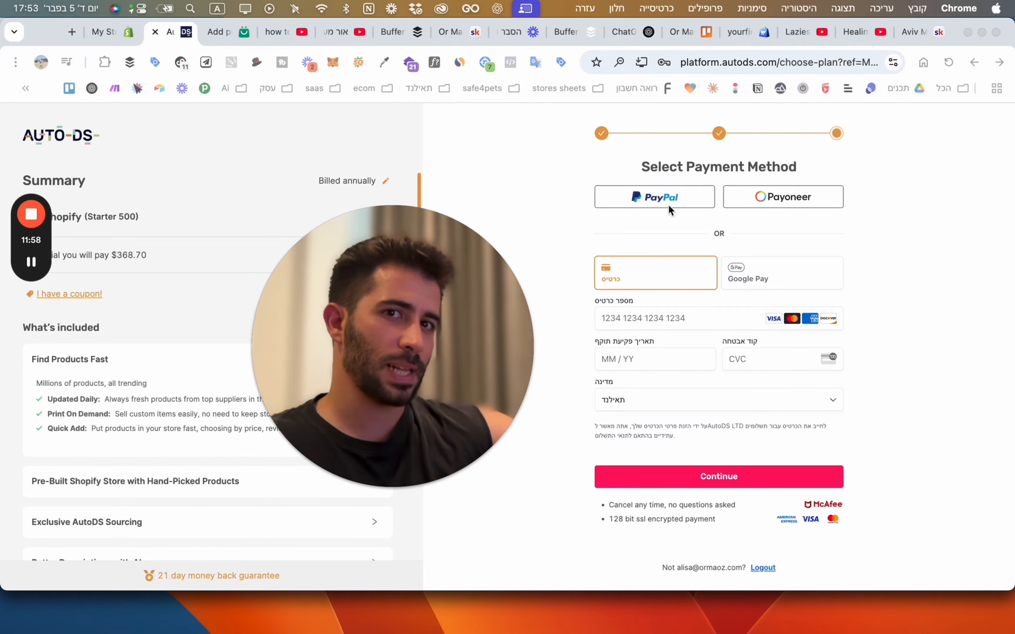
pyautogui.click(659, 201)
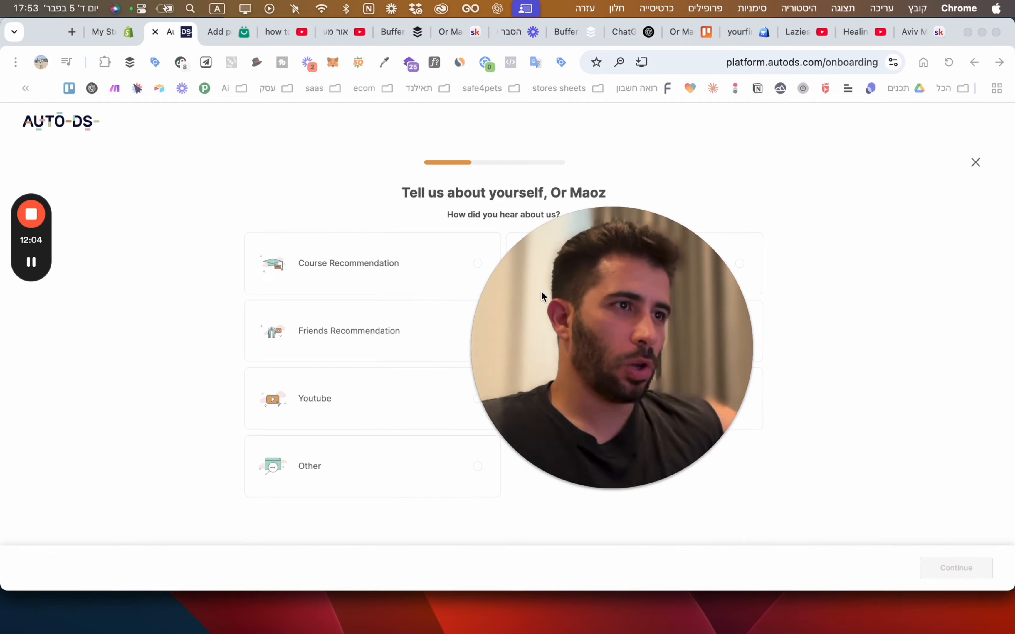
# Close the how-did-you-hear-about-us survey to reach Connect your Shopify store.
pyautogui.moveTo(540, 296); pyautogui.dragTo(707, 308)
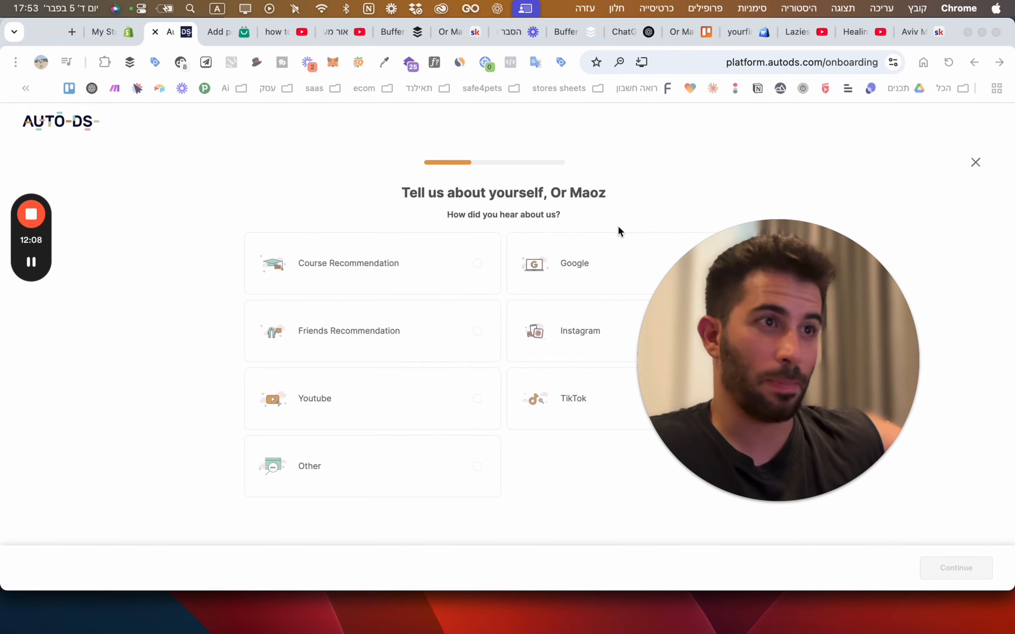
pyautogui.click(977, 163)
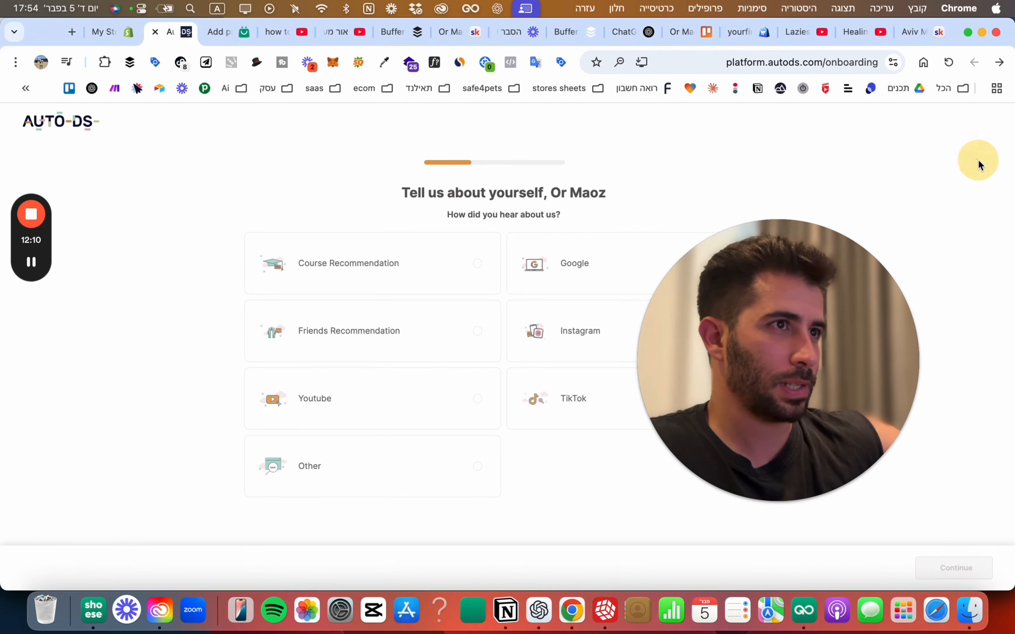
pyautogui.moveTo(885, 318); pyautogui.dragTo(964, 158)
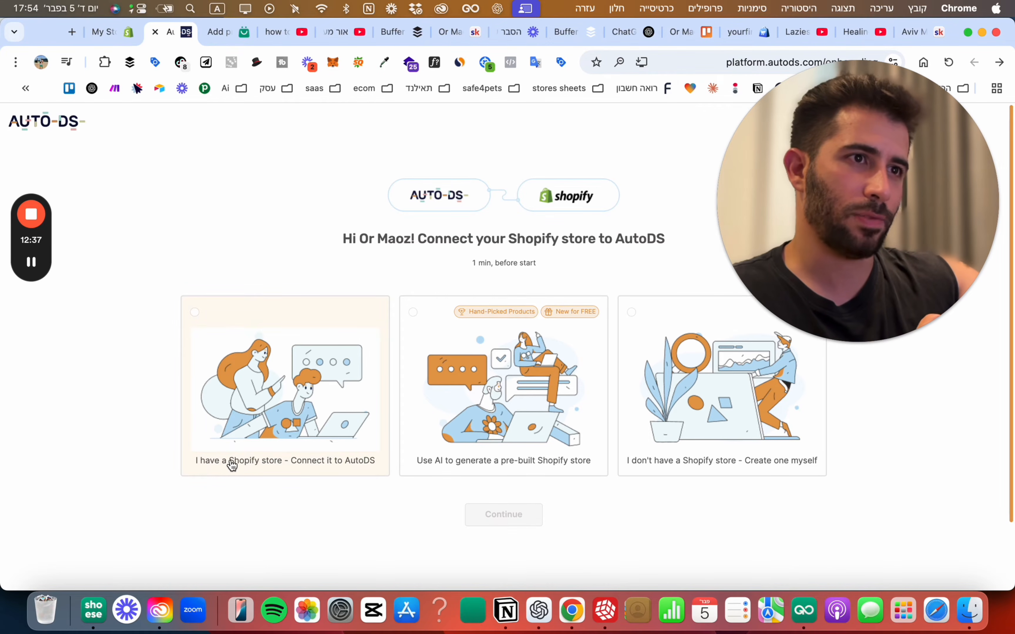
# Choose 'I have a Shopify store - Connect it to AutoDS', continue, then return to BuildYourStore.
pyautogui.click(253, 384)
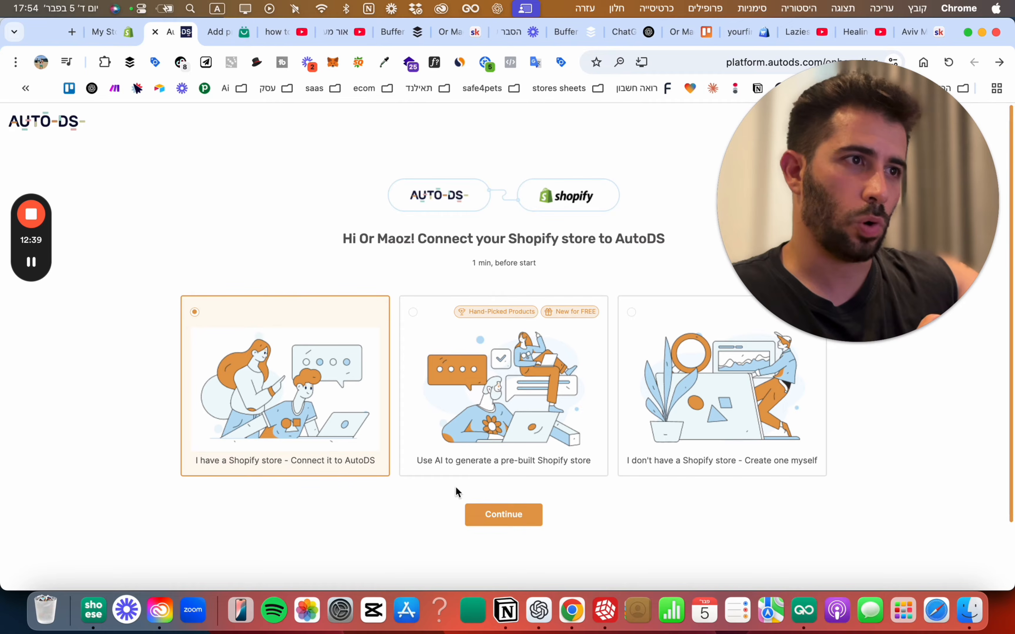
pyautogui.click(502, 514)
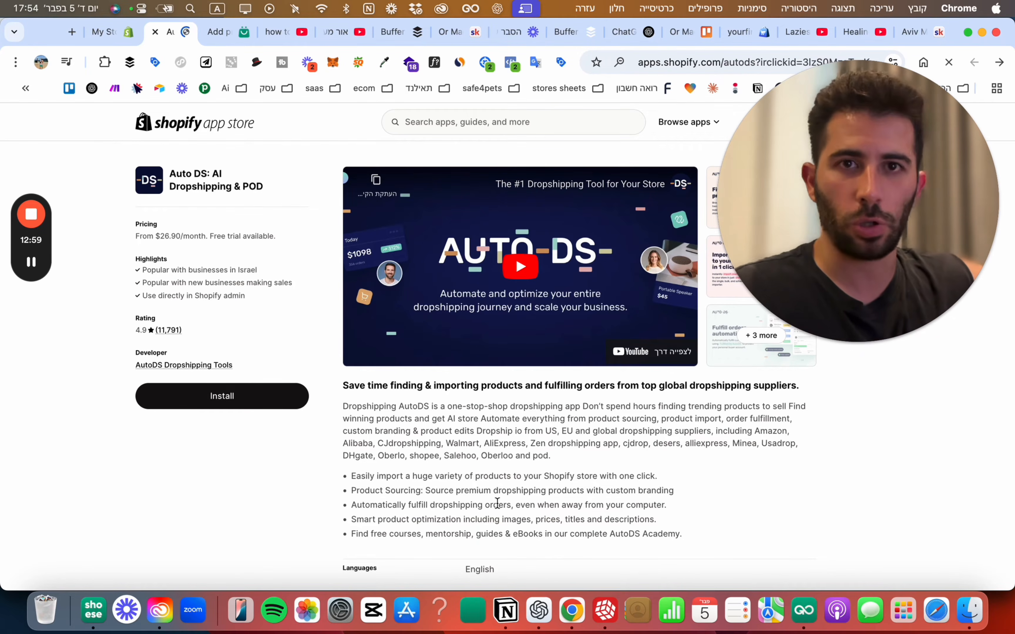
pyautogui.click(233, 33)
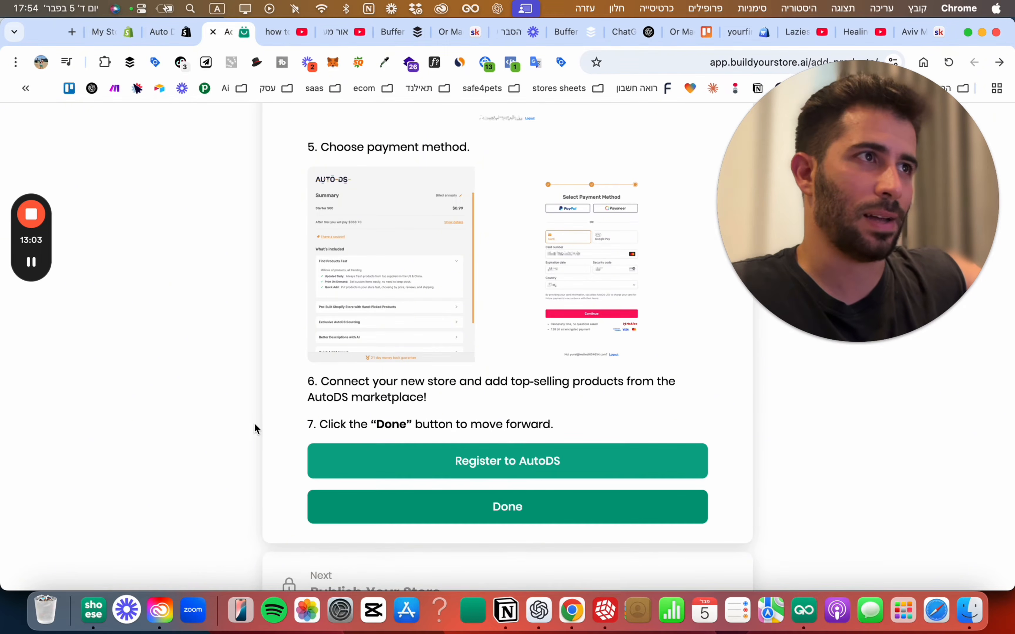
# Mark the AutoDS registration step done and open Shopify store preferences for publishing.
pyautogui.moveTo(819, 204); pyautogui.dragTo(818, 233)
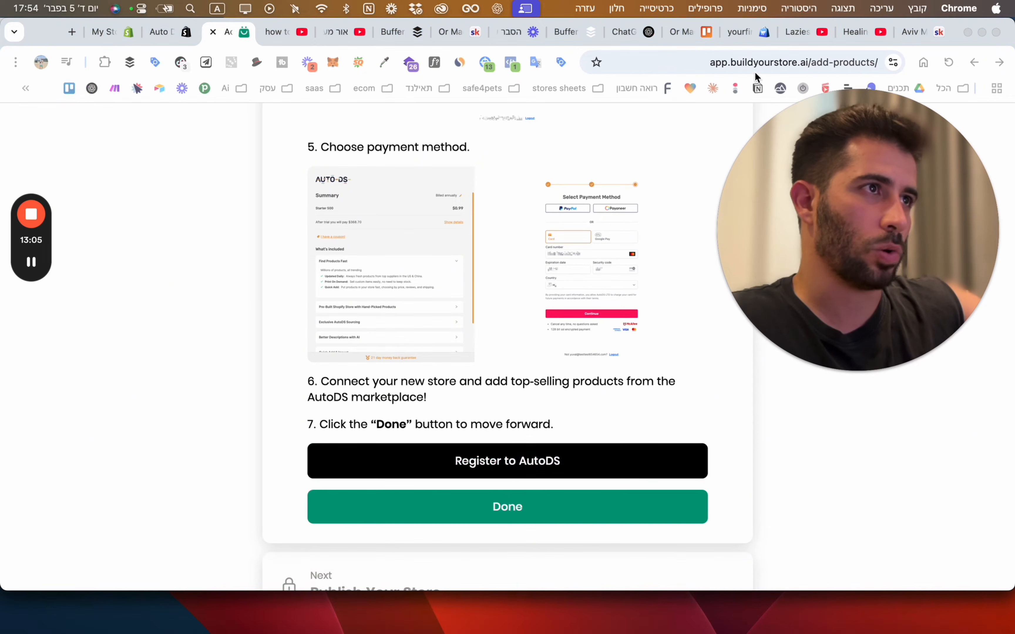
pyautogui.click(510, 507)
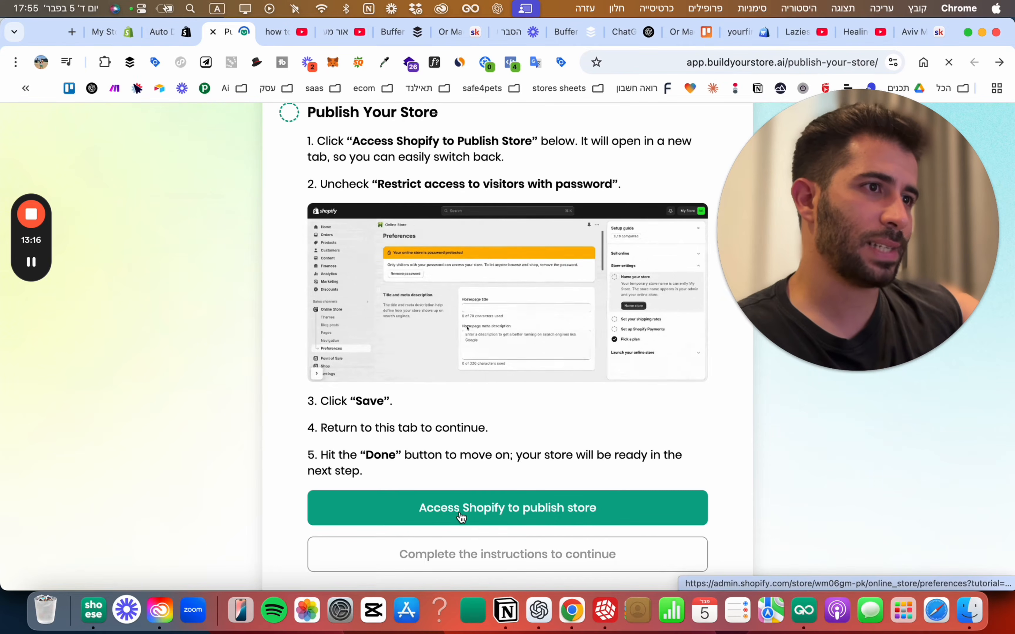
pyautogui.click(541, 514)
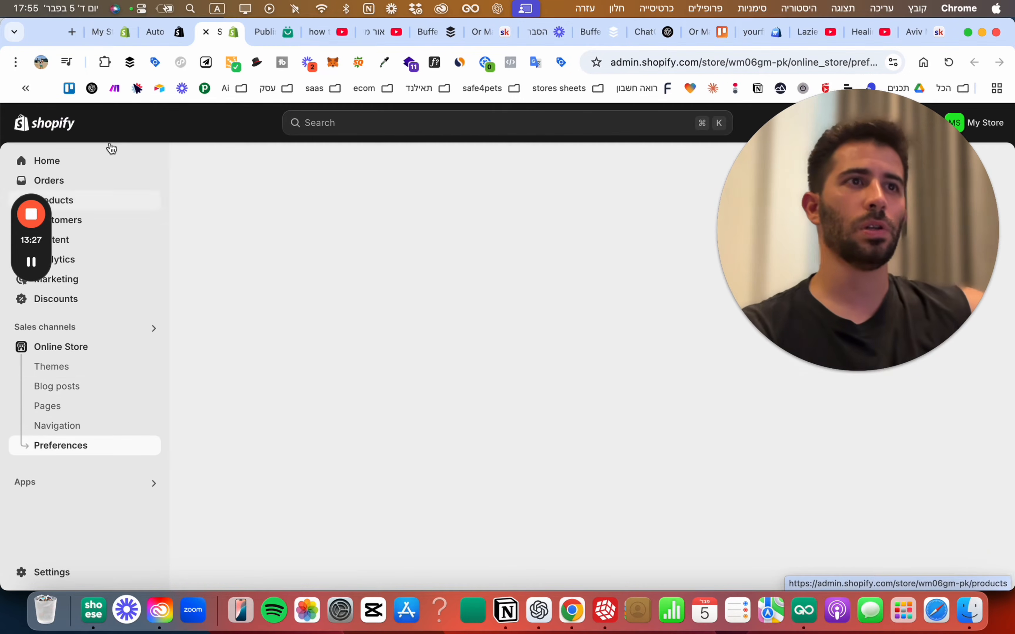
# Install AutoDS: Dropshipping & POD with its data access, then view the live online store.
pyautogui.click(162, 35)
pyautogui.click(223, 396)
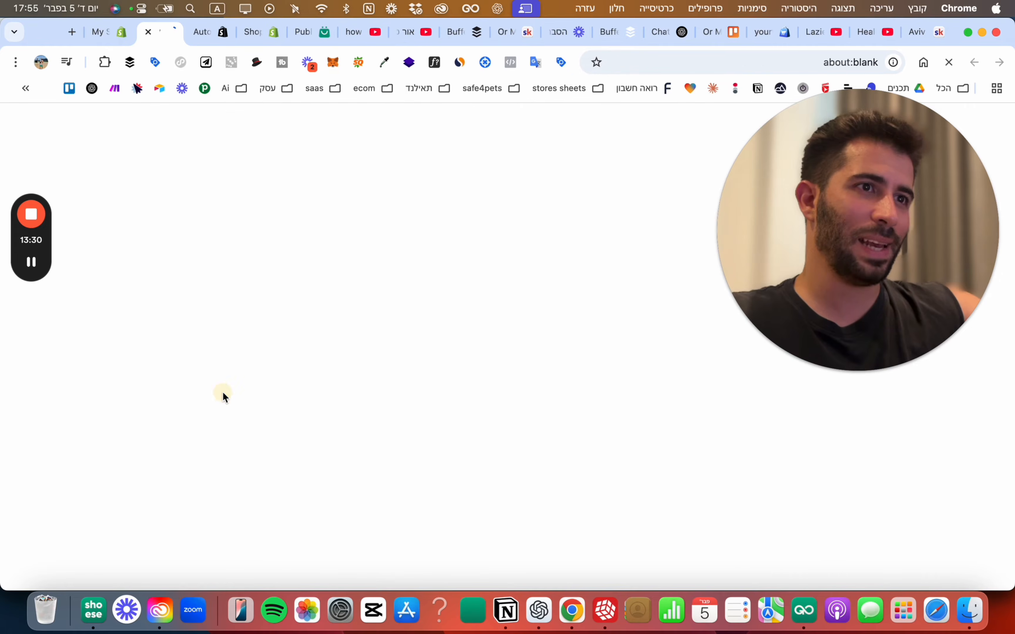
pyautogui.moveTo(171, 34); pyautogui.dragTo(215, 37)
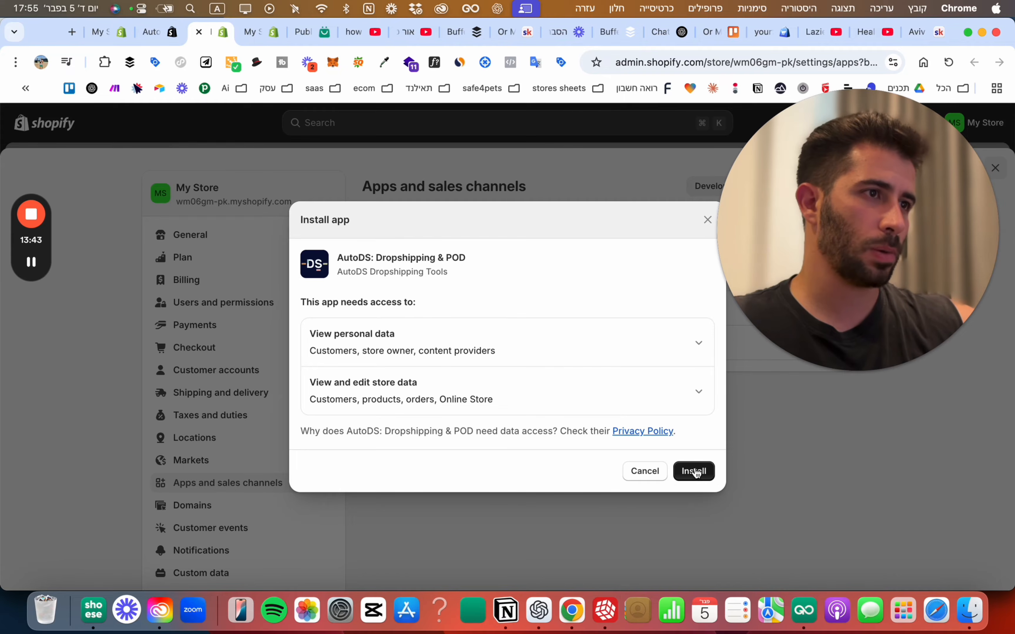
pyautogui.click(694, 472)
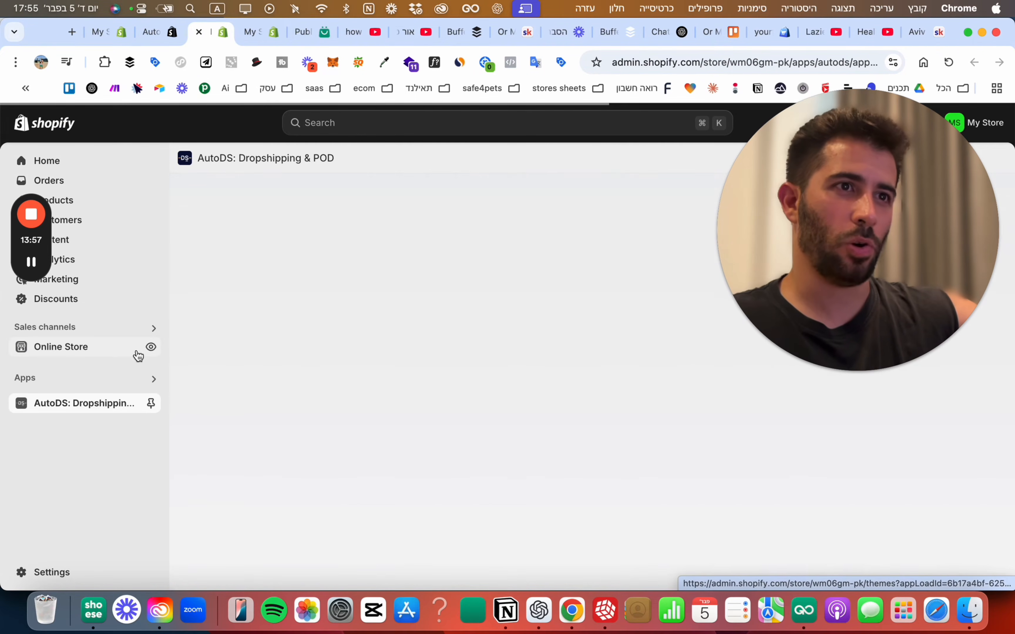
pyautogui.click(151, 348)
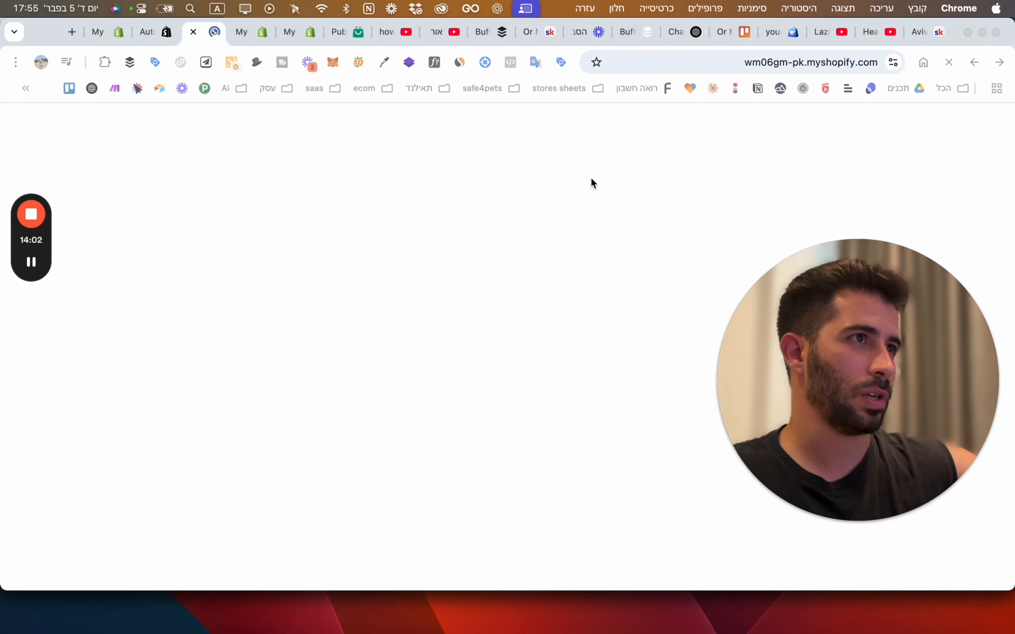
# Look over the storefront home page and open the full product Catalog.
pyautogui.scroll(-4, 480, 223)
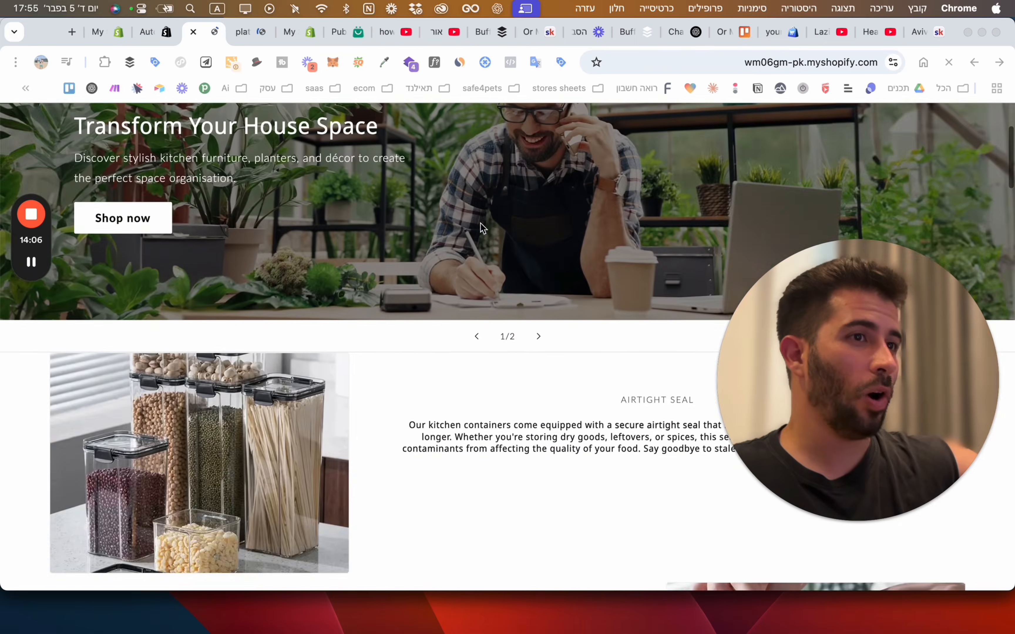
pyautogui.scroll(4, 481, 222)
pyautogui.scroll(-5, 462, 218)
pyautogui.scroll(-15, 462, 218)
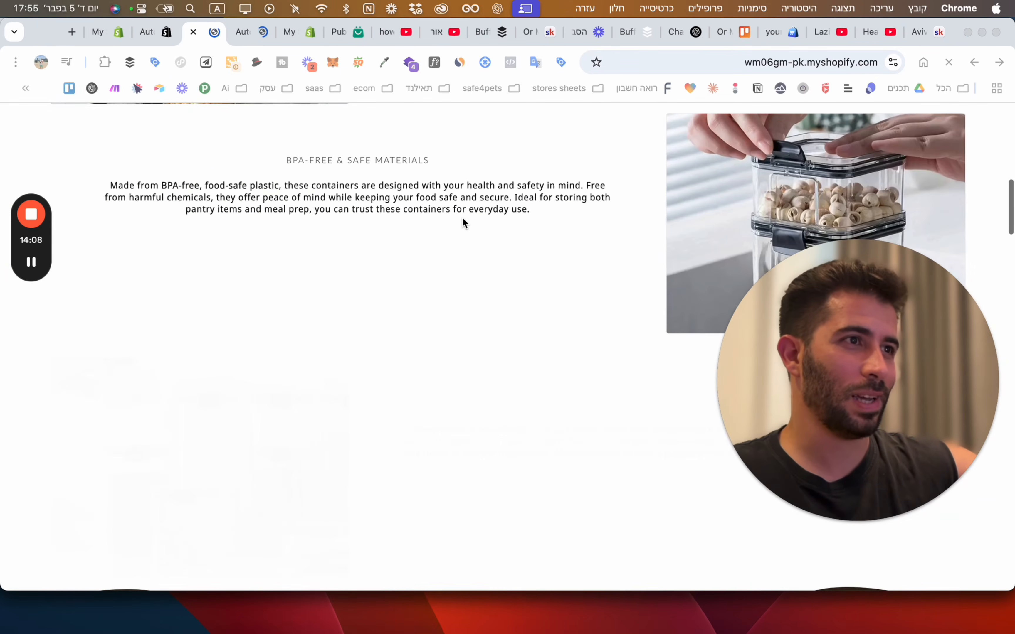
pyautogui.scroll(20, 462, 217)
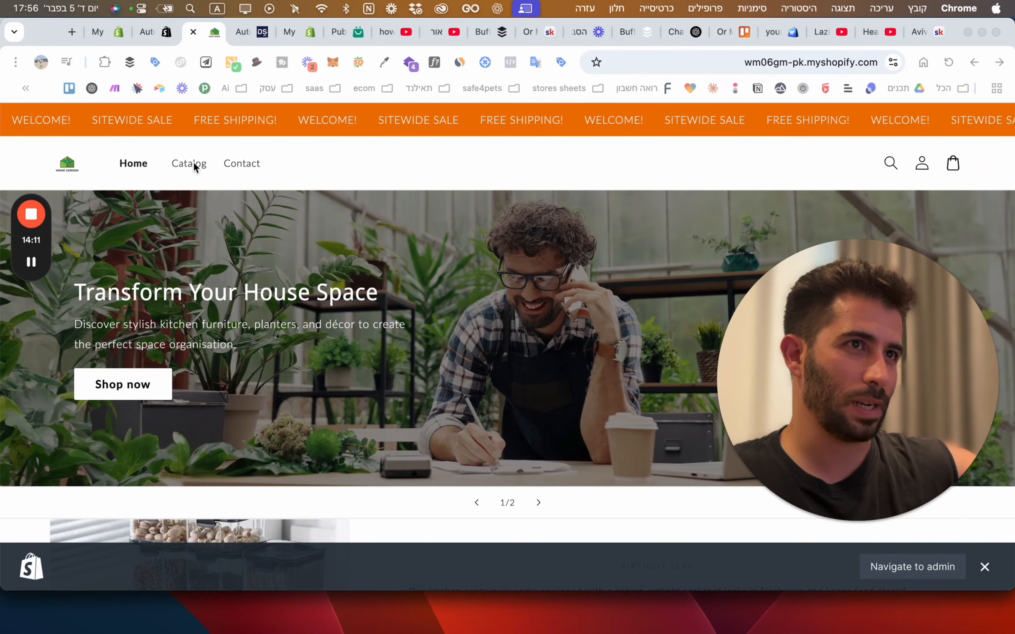
pyautogui.click(194, 167)
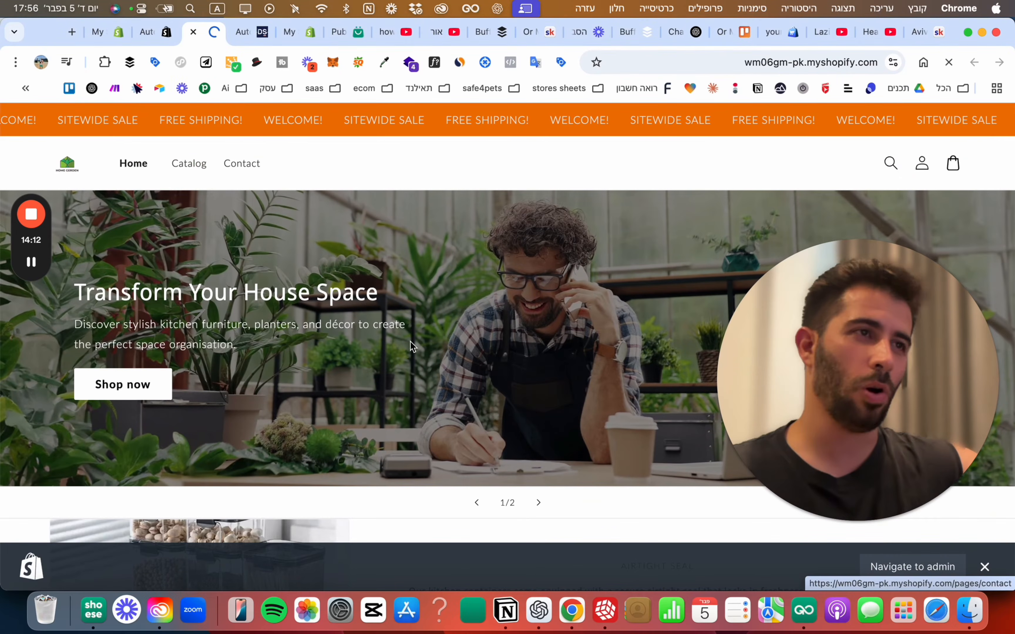
# Browse the Catalog product grid down to the footer and back to the top.
pyautogui.scroll(-10, 779, 449)
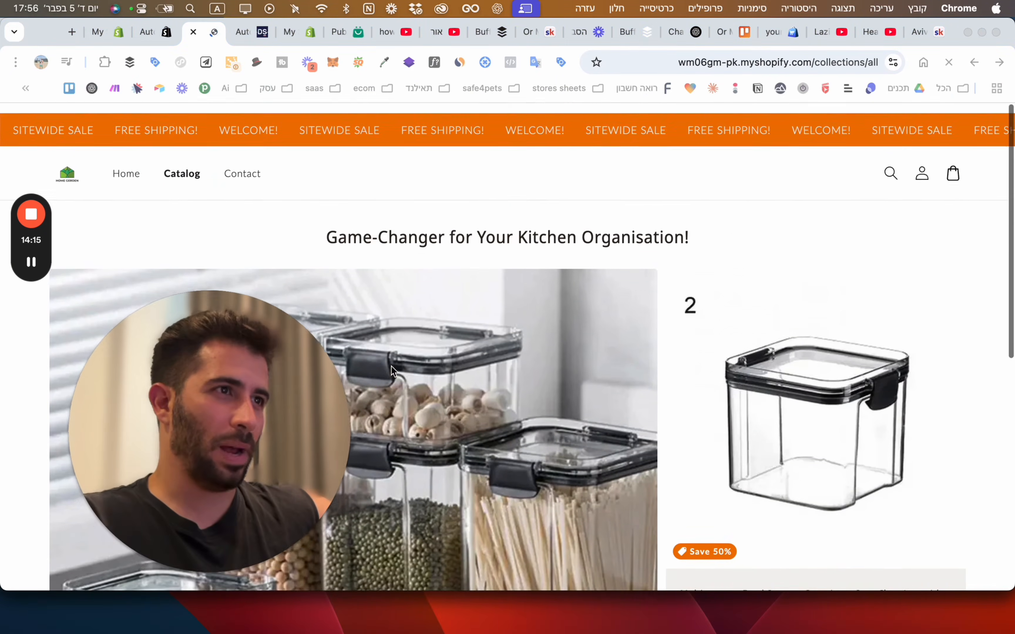
pyautogui.scroll(-10, 558, 365)
pyautogui.moveTo(295, 421); pyautogui.dragTo(795, 202)
pyautogui.scroll(-15, 419, 405)
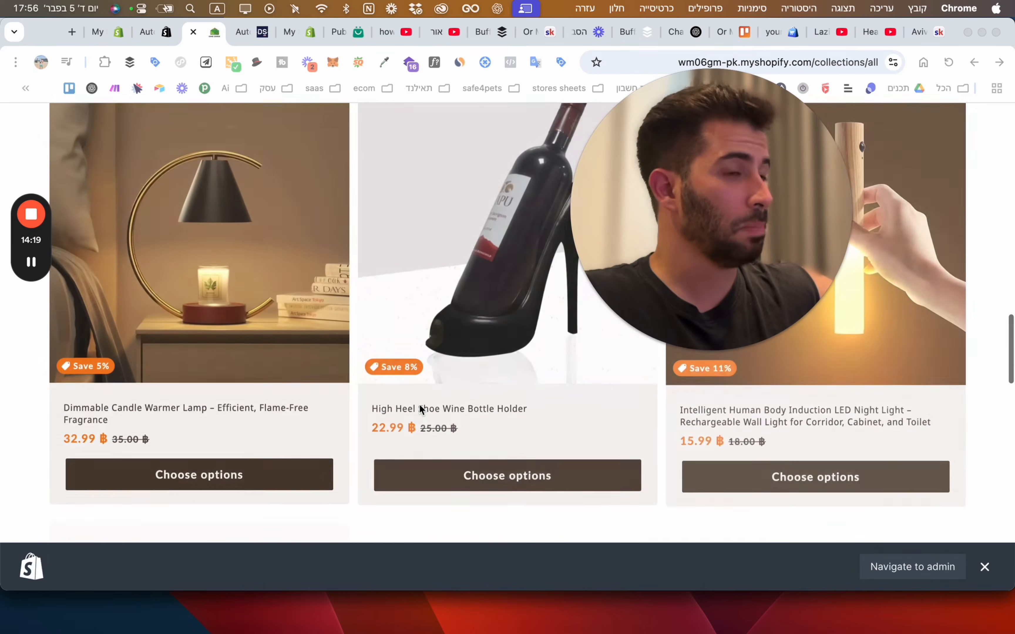
pyautogui.scroll(4, 424, 404)
pyautogui.scroll(-15, 425, 404)
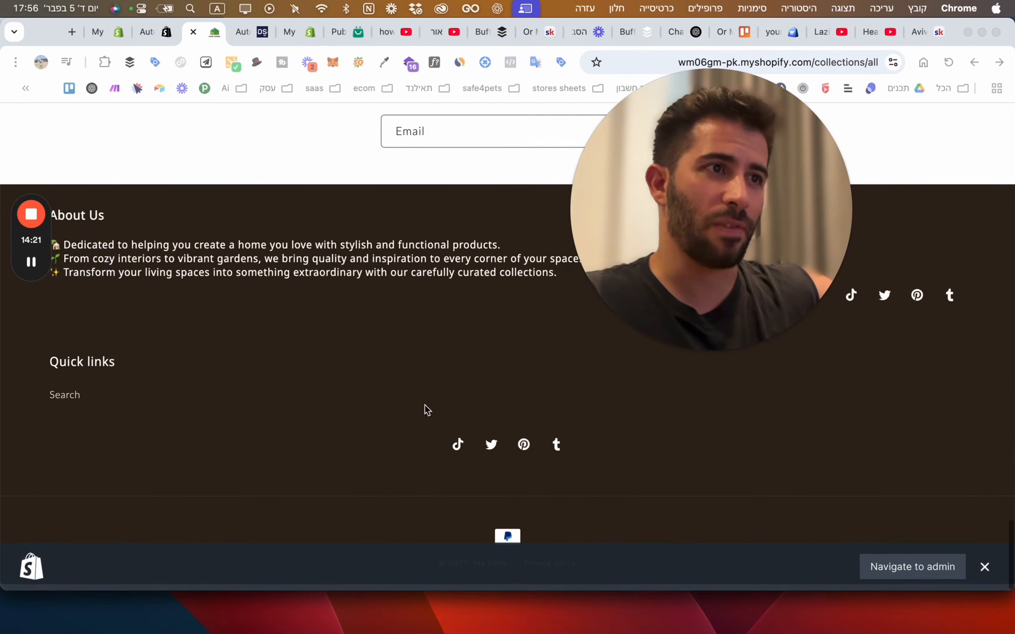
pyautogui.scroll(2, 425, 405)
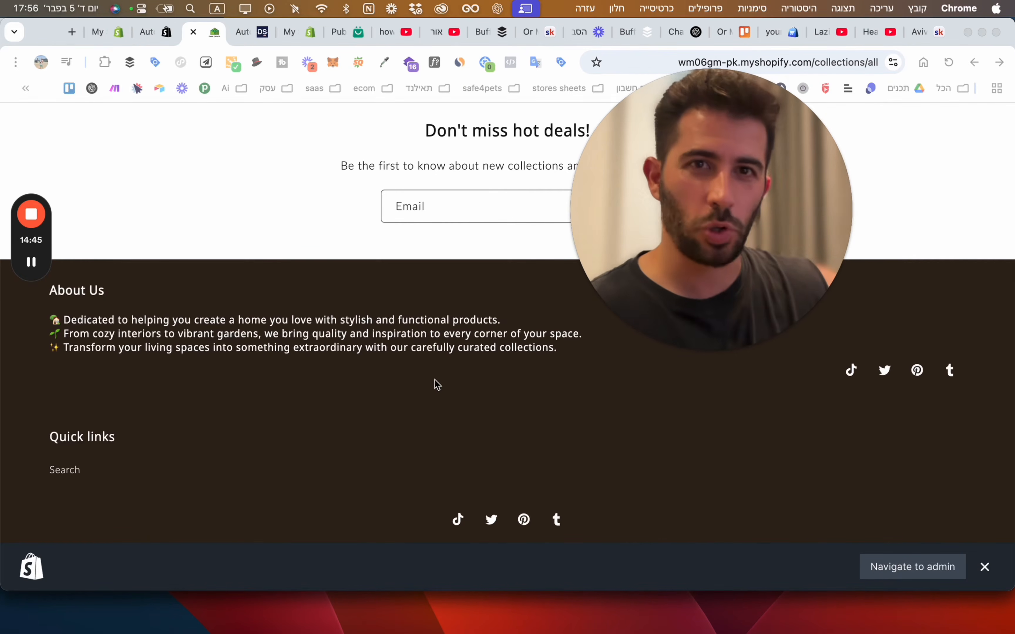
pyautogui.scroll(15, 441, 366)
pyautogui.scroll(10, 448, 360)
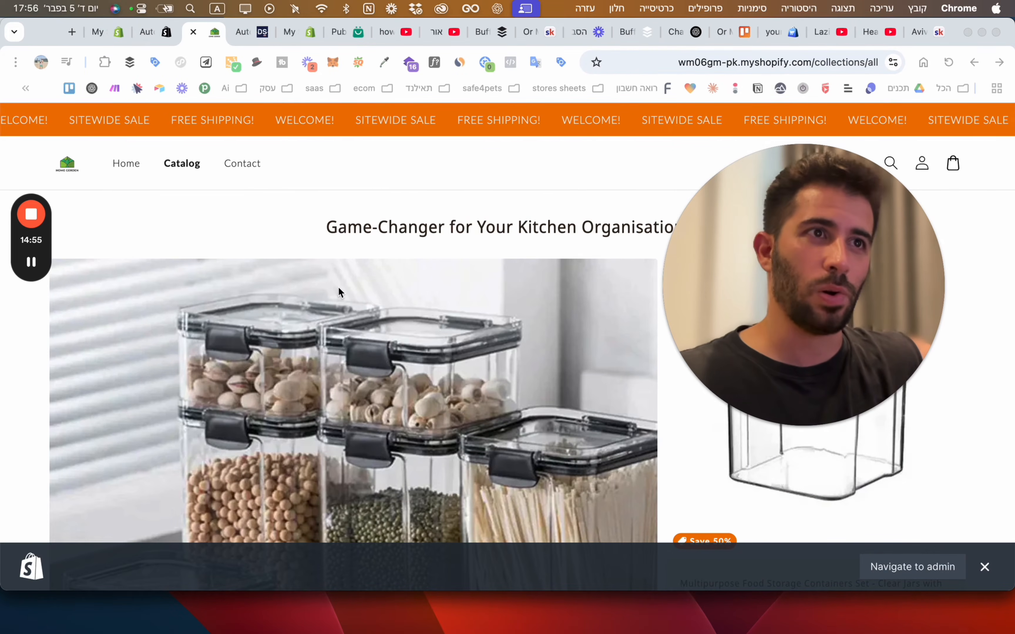
# Step through AutoDS's marketplace welcome tour to Finish and collapse the Store Setup Guide.
pyautogui.click(263, 32)
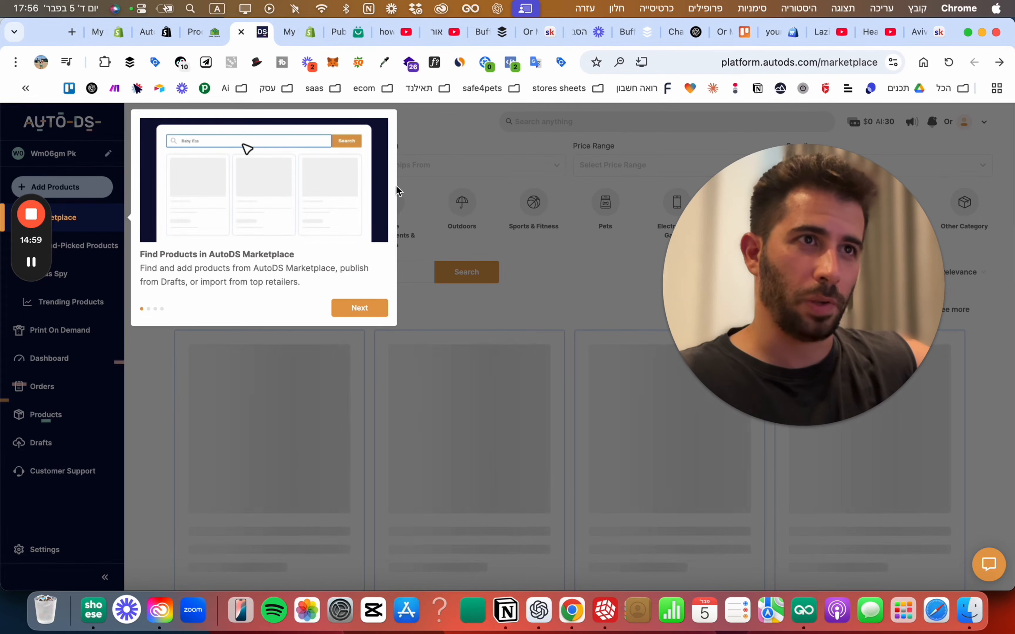
pyautogui.click(364, 308)
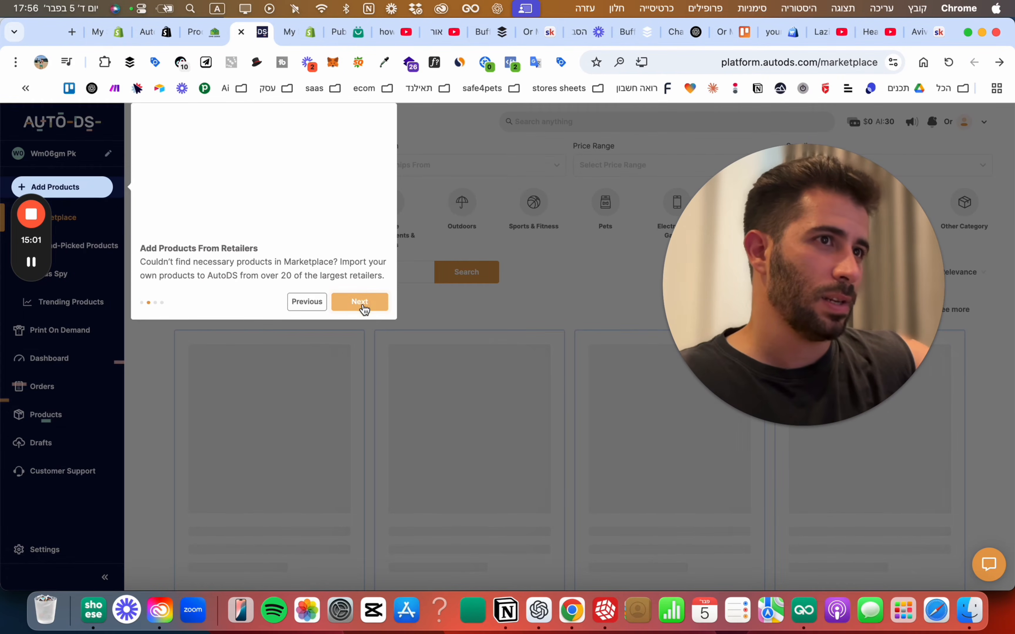
pyautogui.click(363, 308)
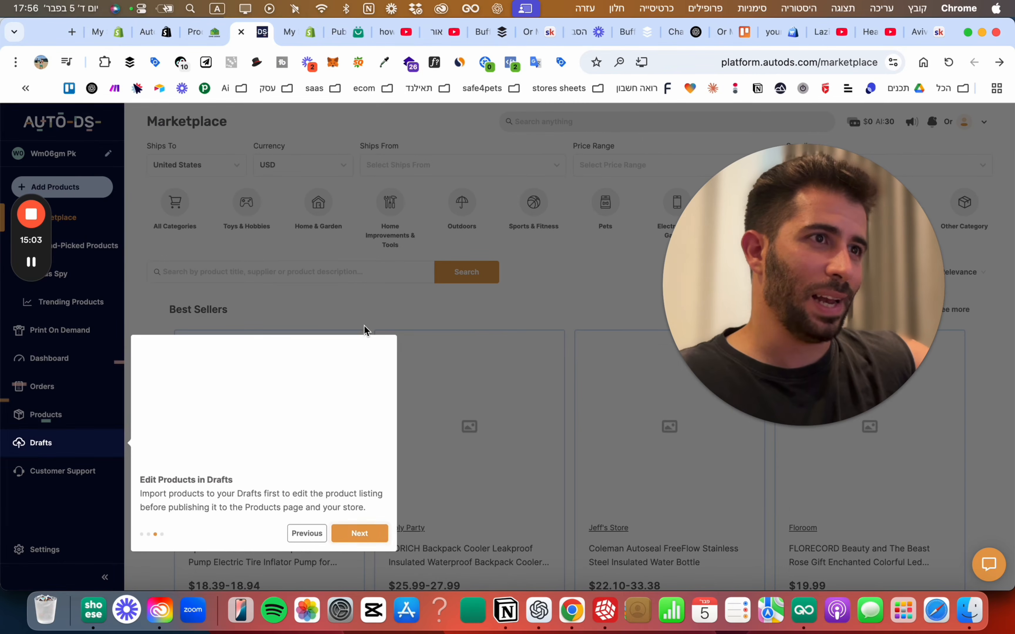
pyautogui.click(358, 534)
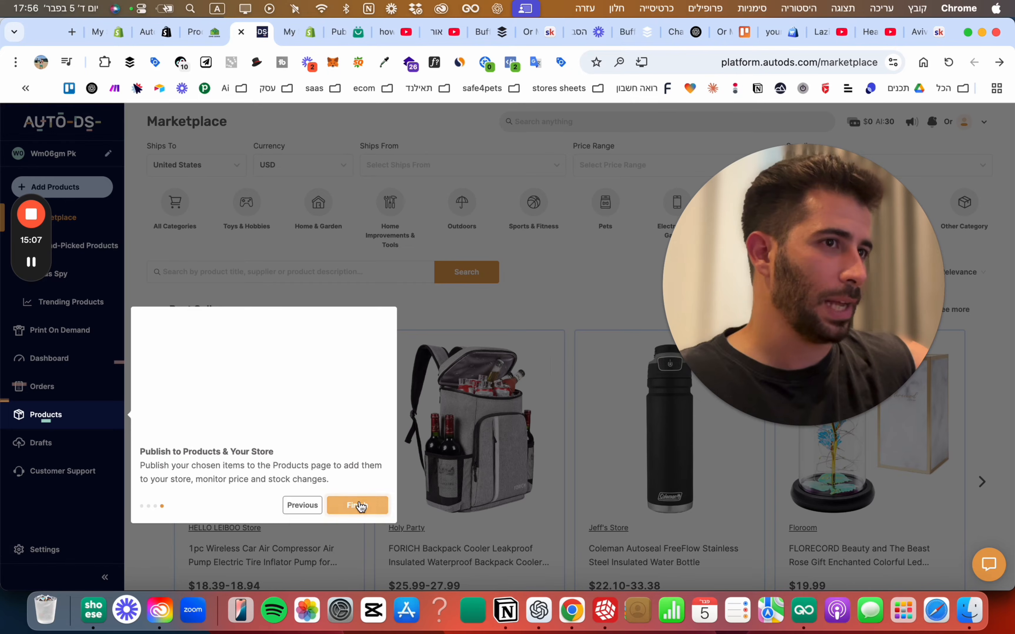
pyautogui.click(357, 506)
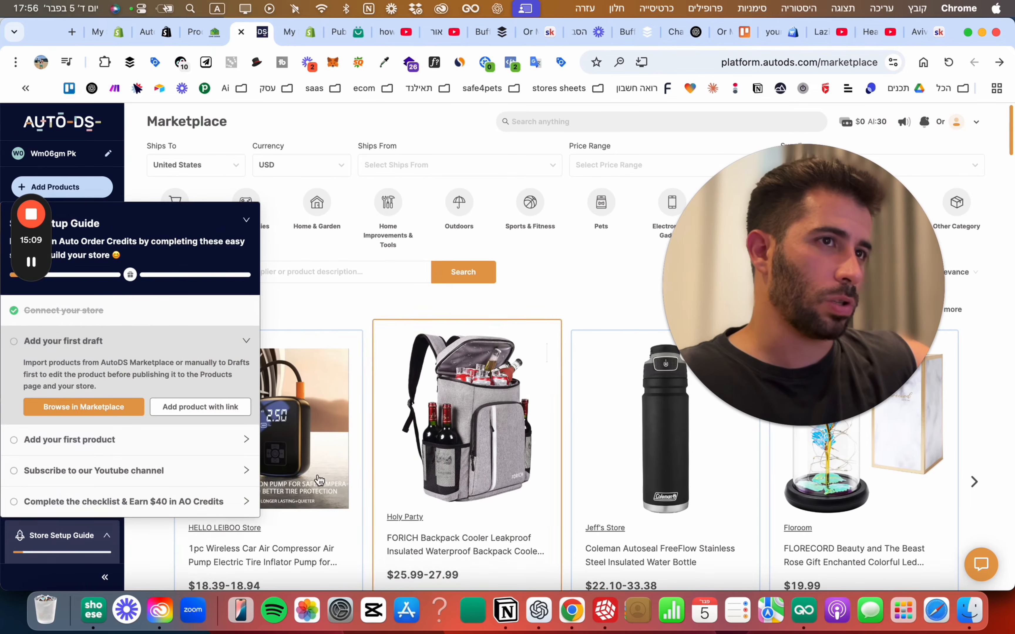
pyautogui.click(93, 158)
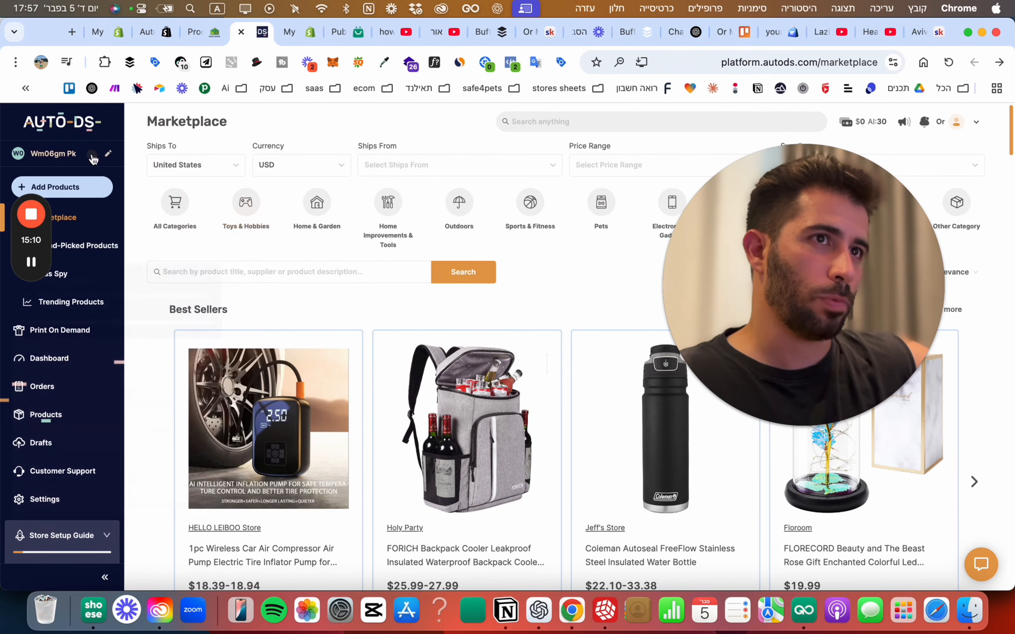
pyautogui.click(46, 154)
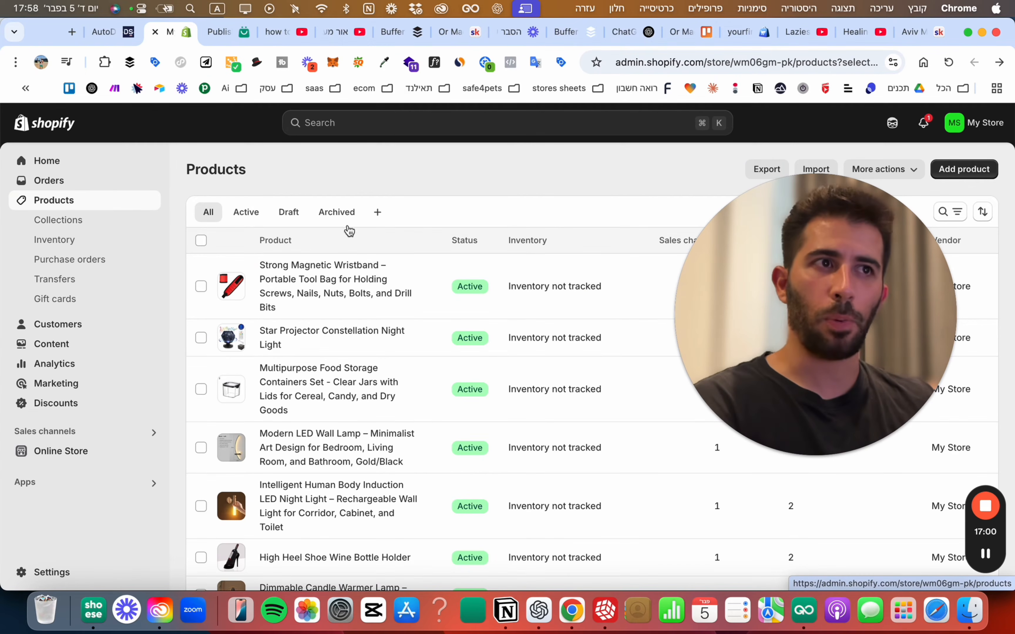
# Select all 10 Shopify products and bring up the bulk actions menu for archiving.
pyautogui.scroll(-5, 437, 300)
pyautogui.scroll(4, 434, 302)
pyautogui.scroll(1, 433, 304)
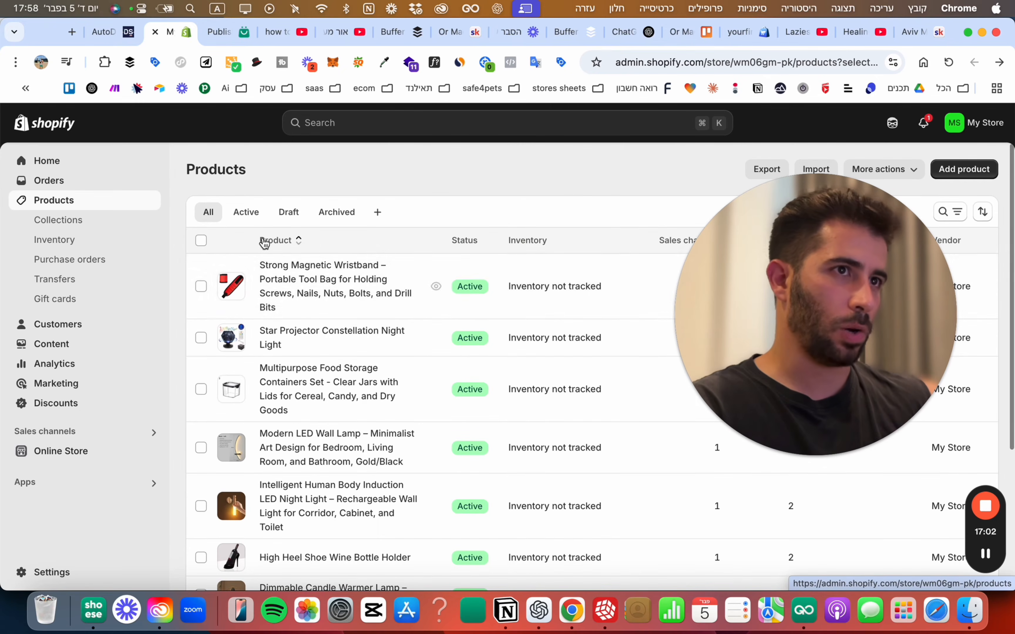
pyautogui.click(201, 240)
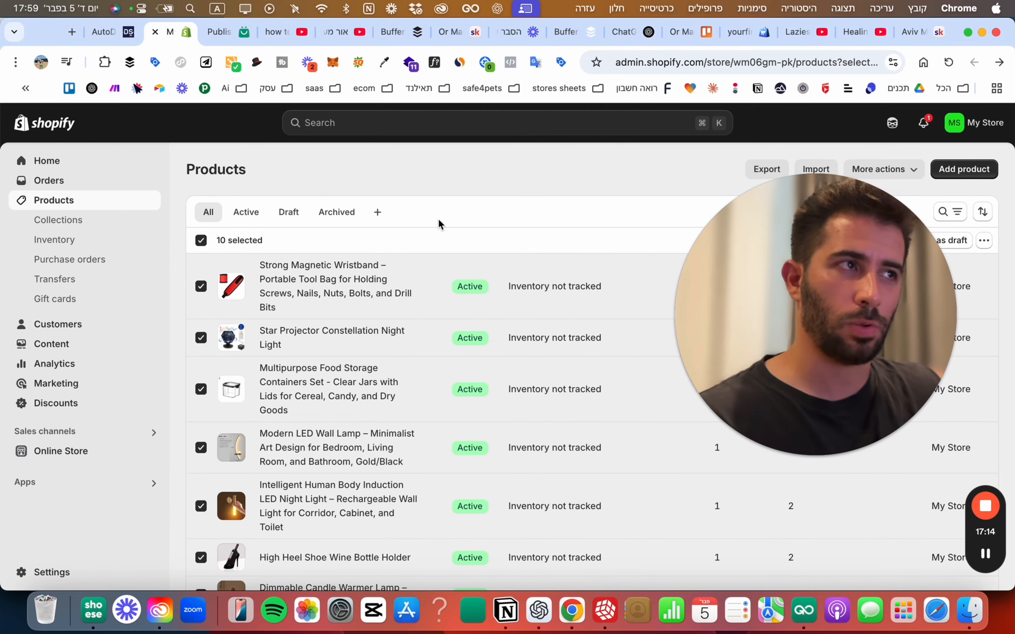
pyautogui.click(119, 35)
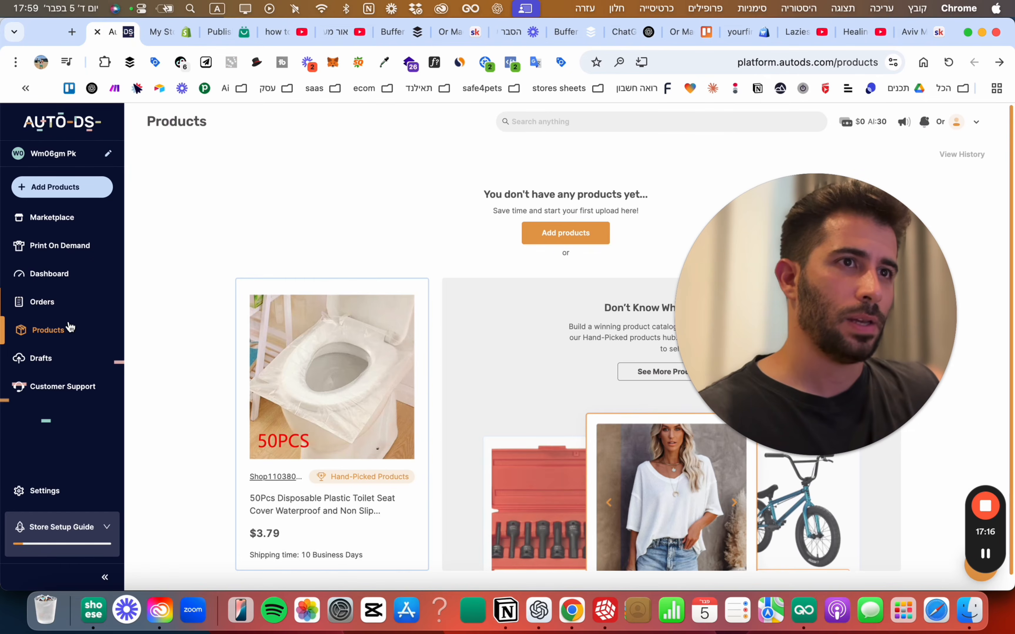
pyautogui.click(172, 32)
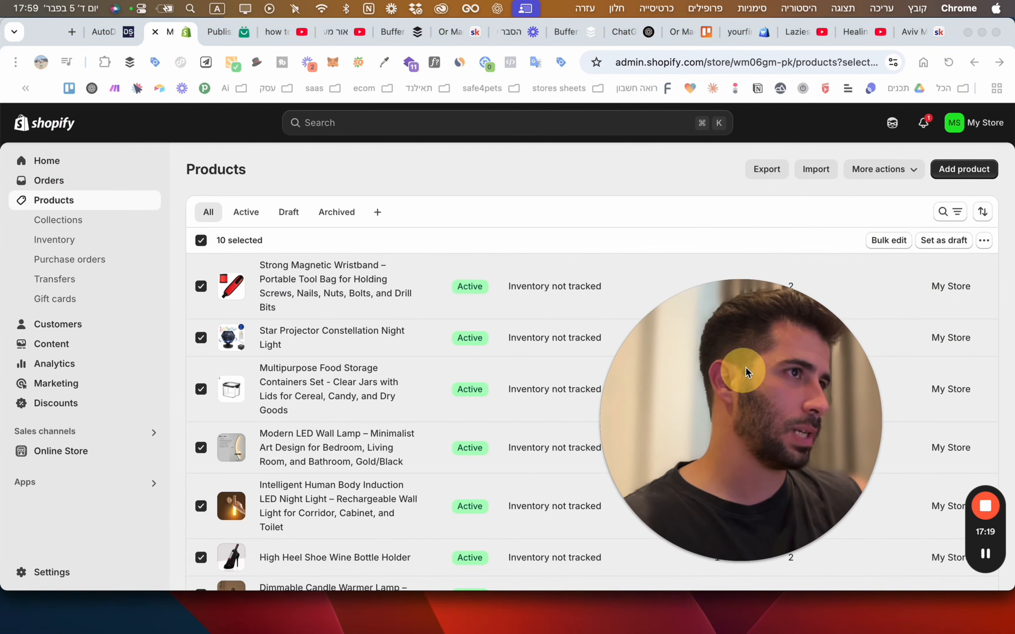
pyautogui.click(984, 241)
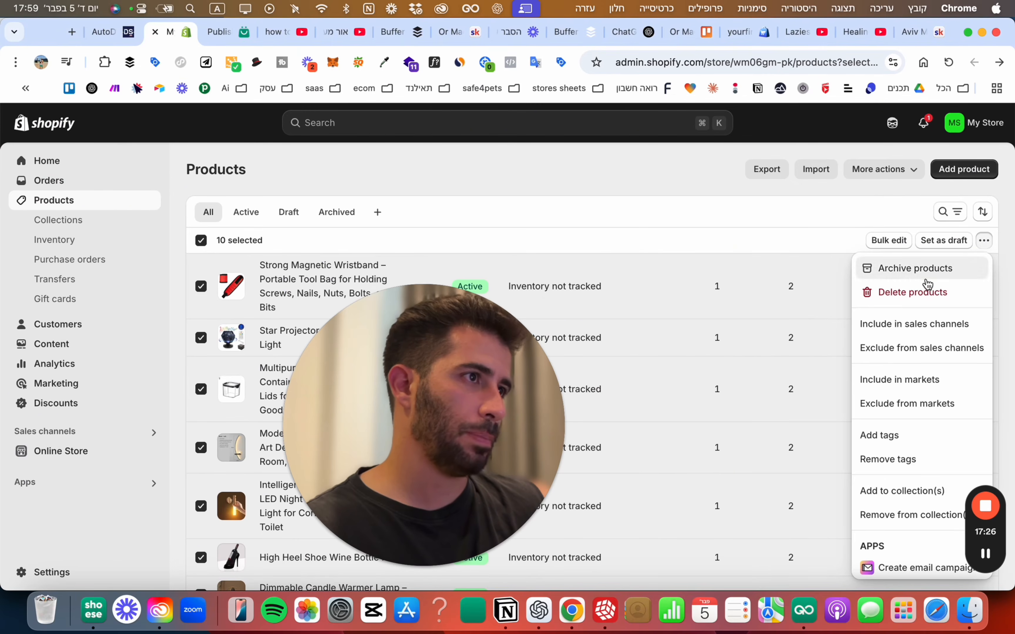
pyautogui.press('Escape')
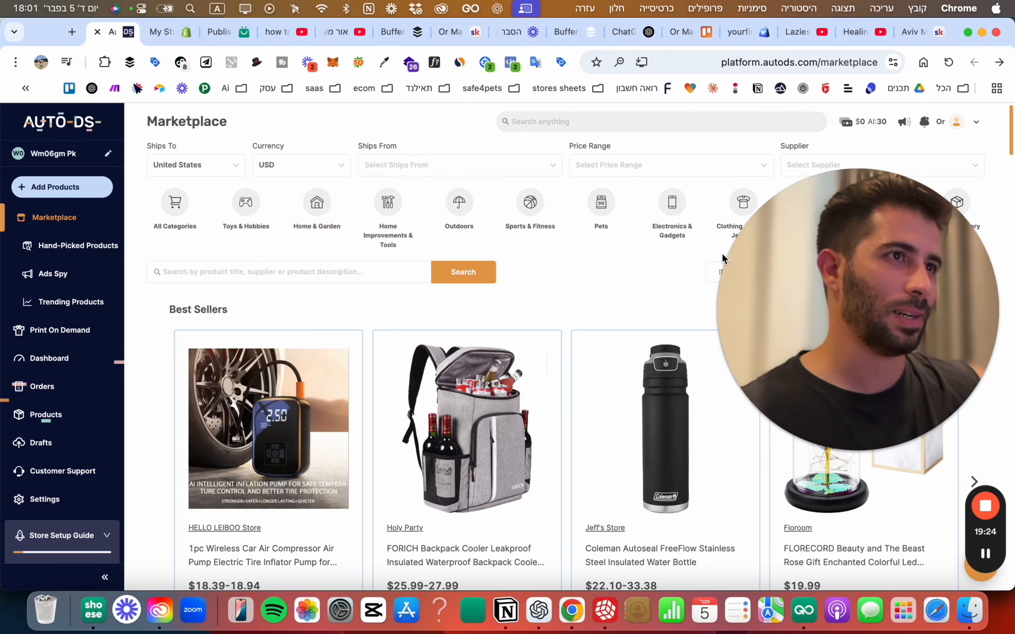
# Import the SAFAVIEH Florida Shag rug from Home & Garden as a draft and view it in Drafts.
pyautogui.moveTo(757, 293); pyautogui.dragTo(755, 419)
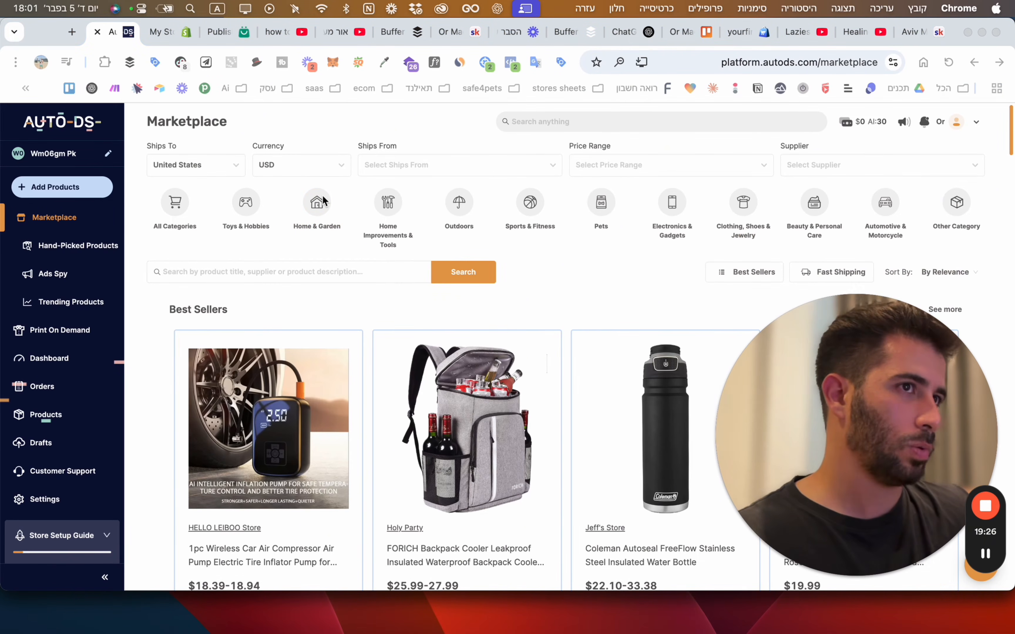
pyautogui.click(317, 203)
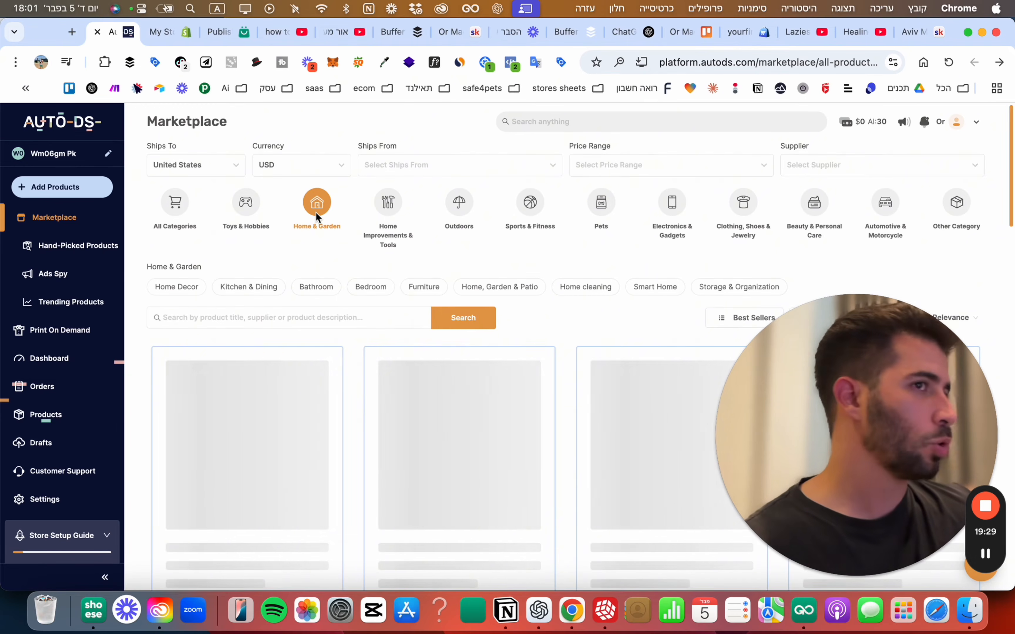
pyautogui.scroll(-1, 325, 235)
pyautogui.scroll(-6, 325, 235)
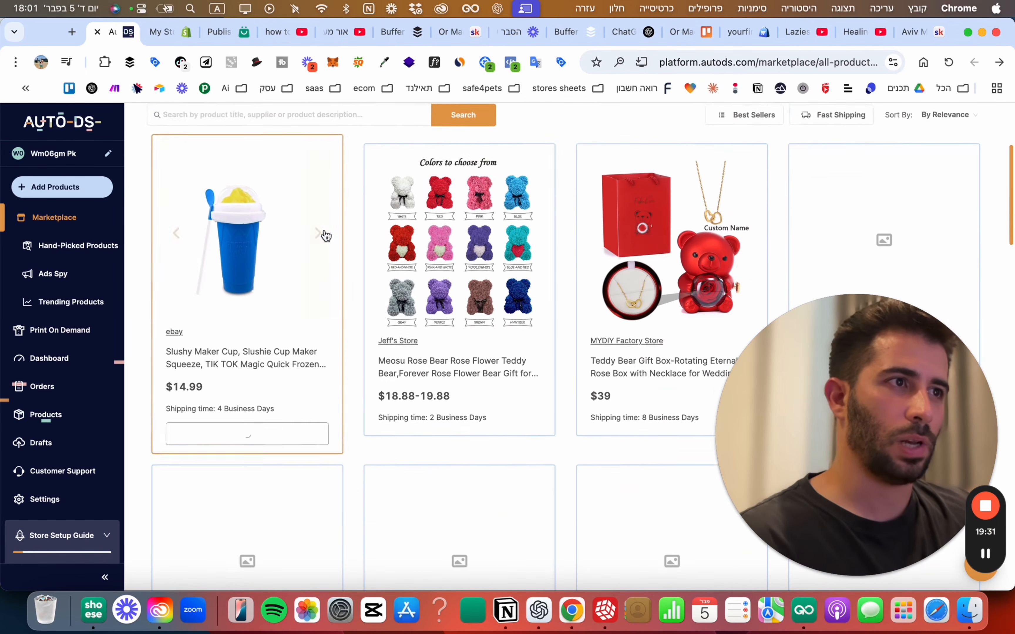
pyautogui.scroll(-2, 324, 235)
pyautogui.scroll(-4, 324, 234)
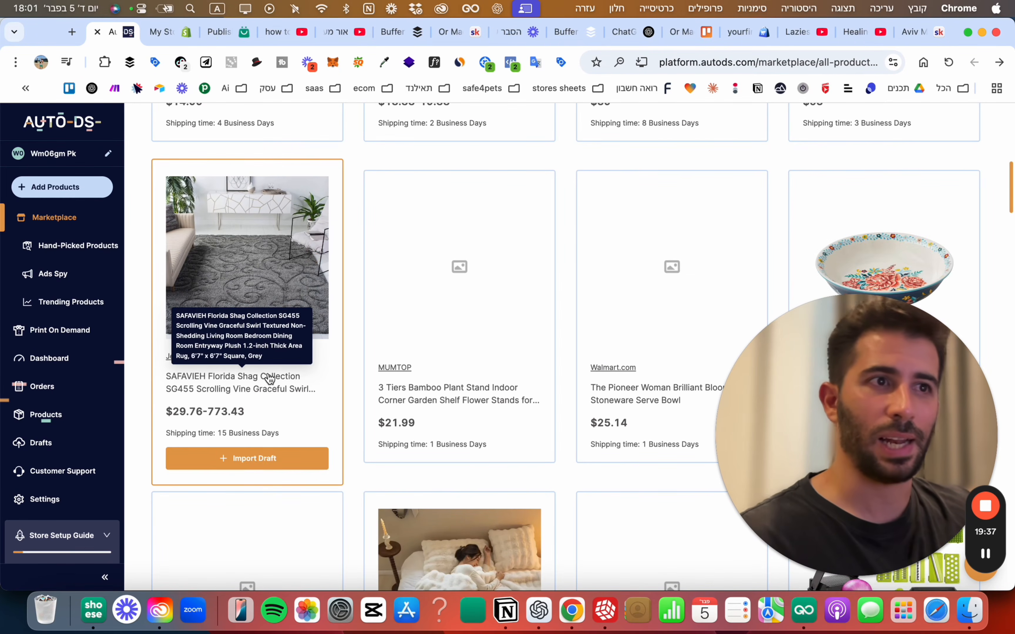
pyautogui.click(254, 459)
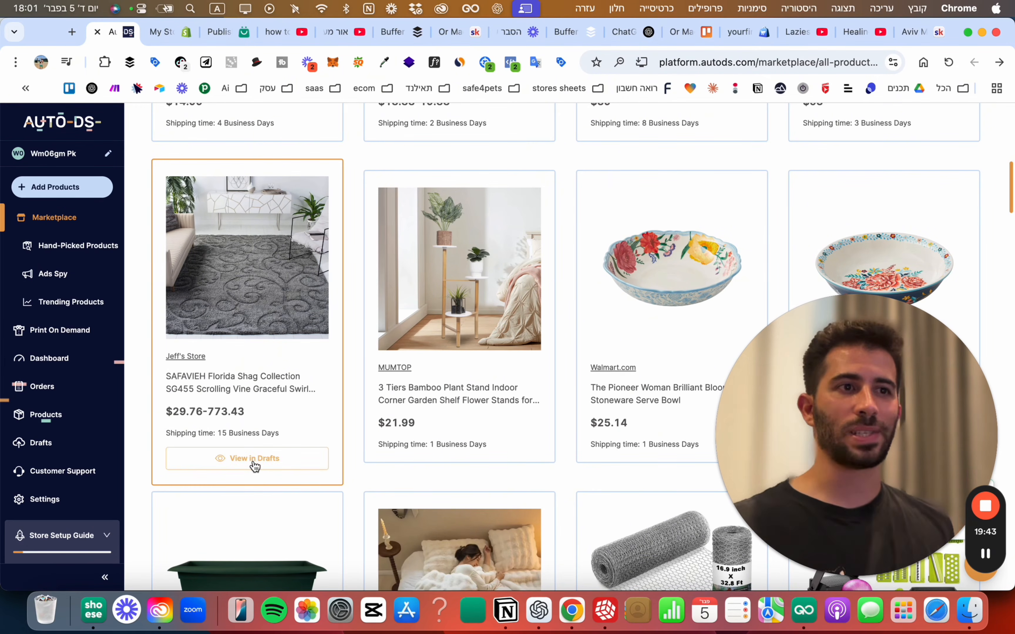
pyautogui.click(254, 458)
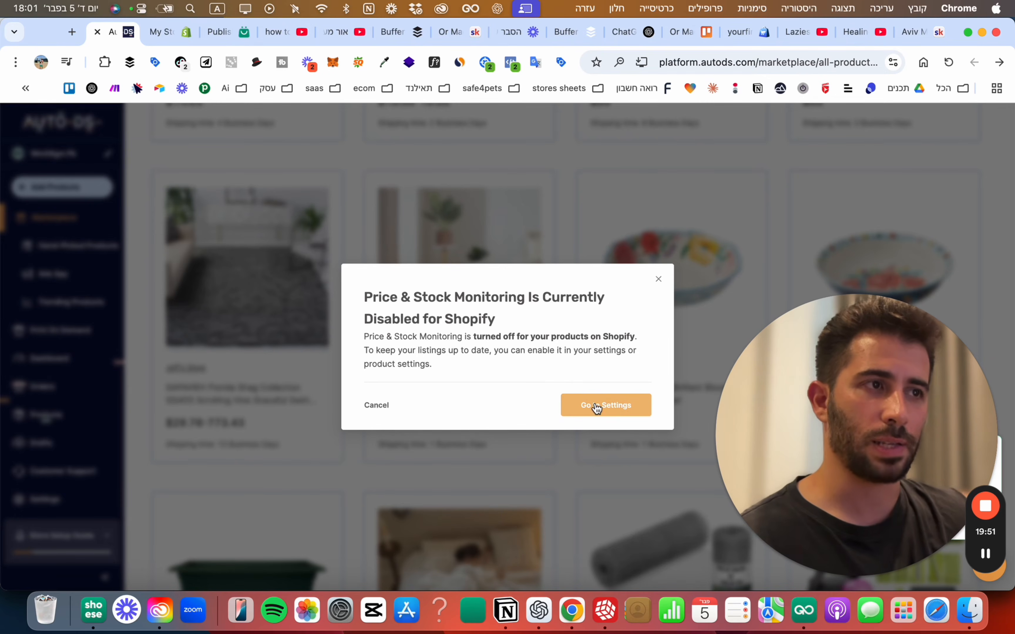
# Add AutoDS Sourcing as a new supplier using its China warehouse.
pyautogui.click(597, 406)
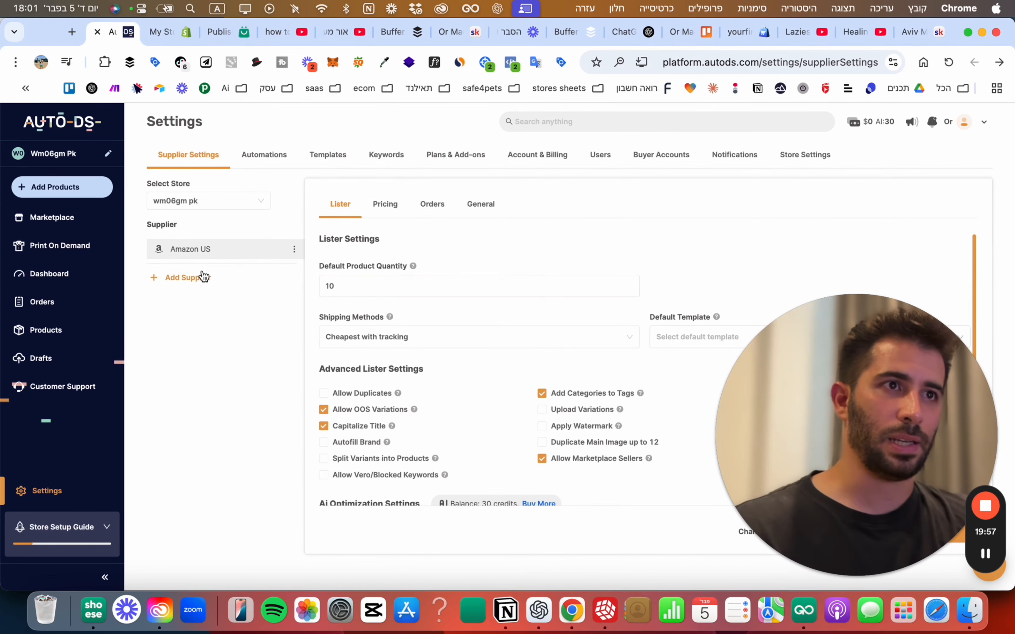
pyautogui.click(185, 277)
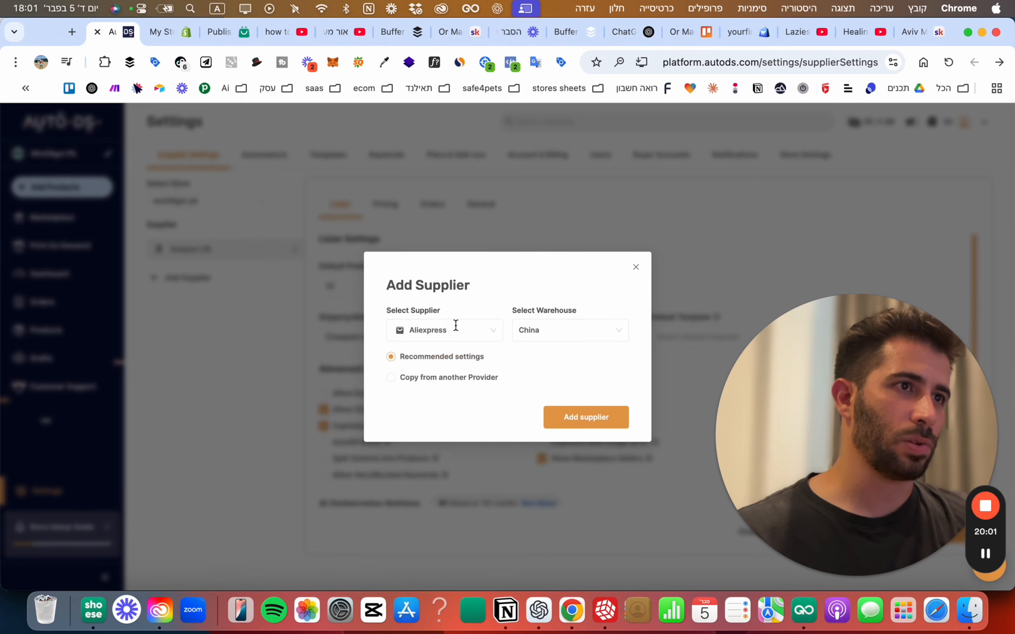
pyautogui.click(456, 326)
pyautogui.scroll(-10, 457, 367)
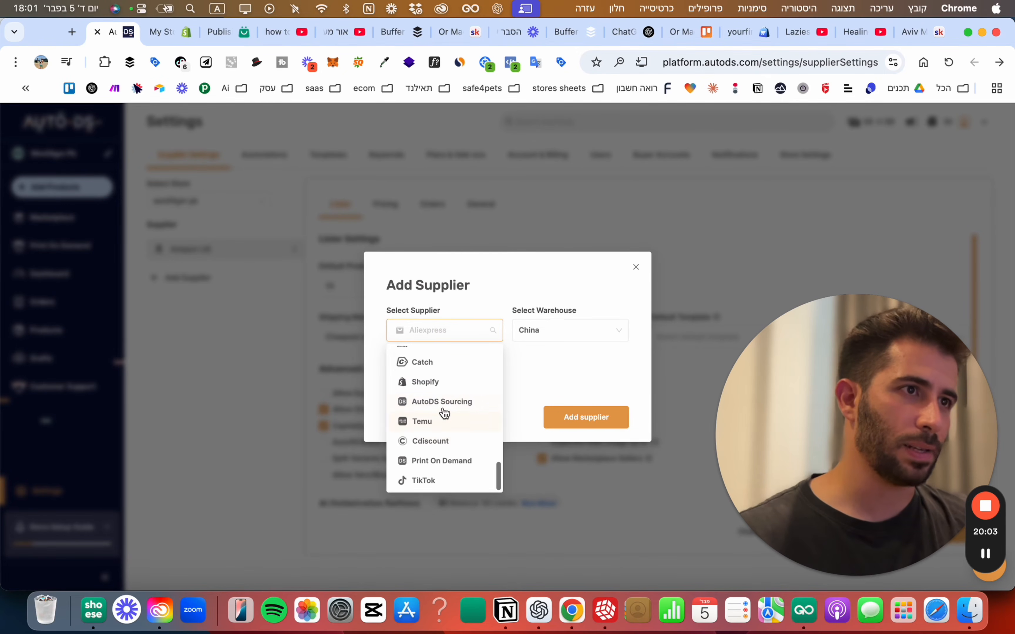
pyautogui.click(434, 403)
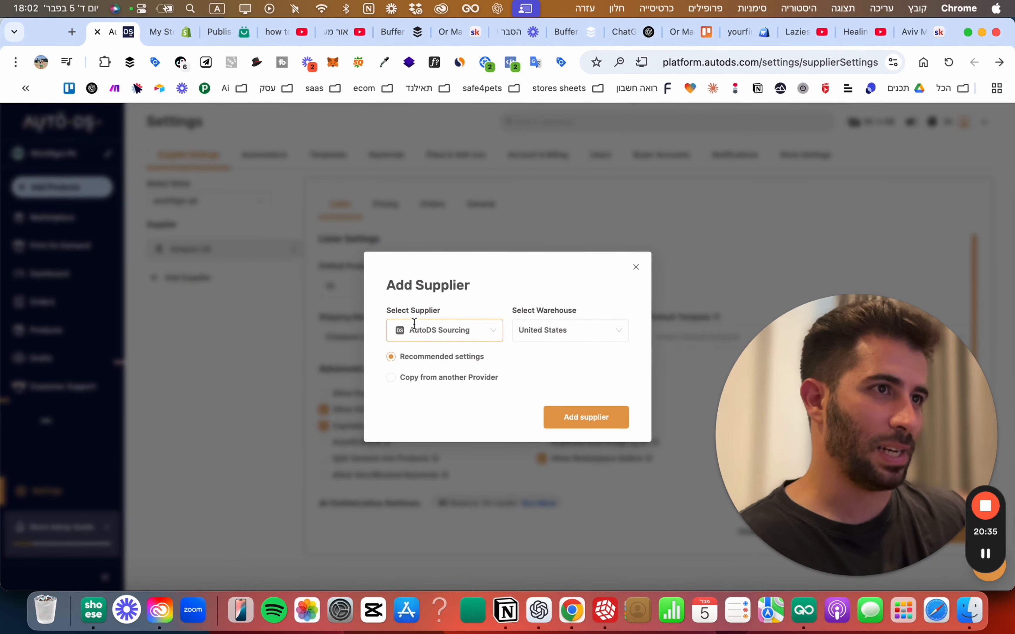
pyautogui.click(574, 334)
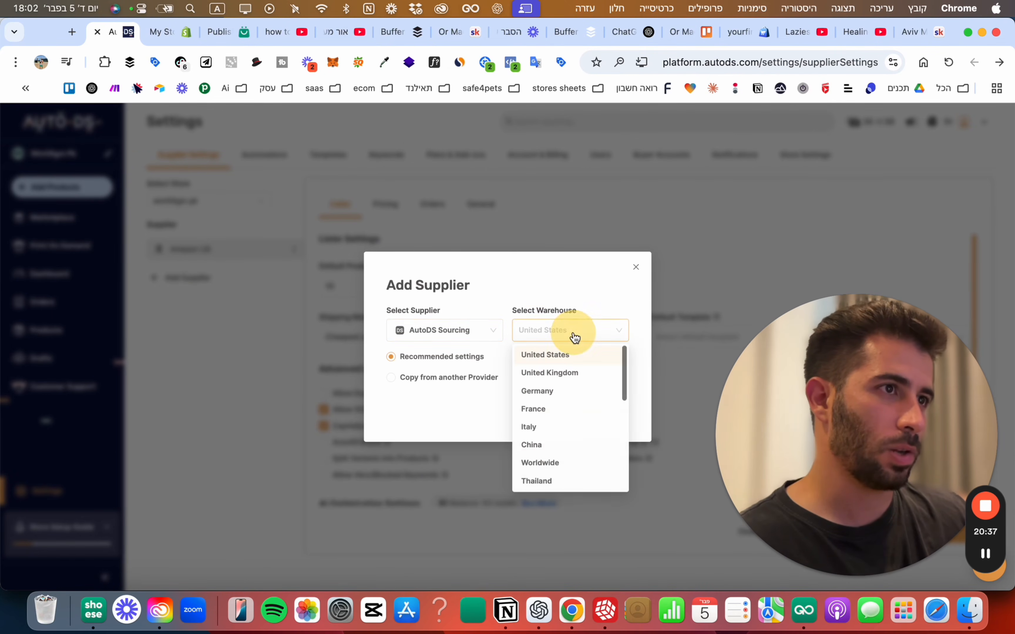
pyautogui.scroll(-3, 555, 424)
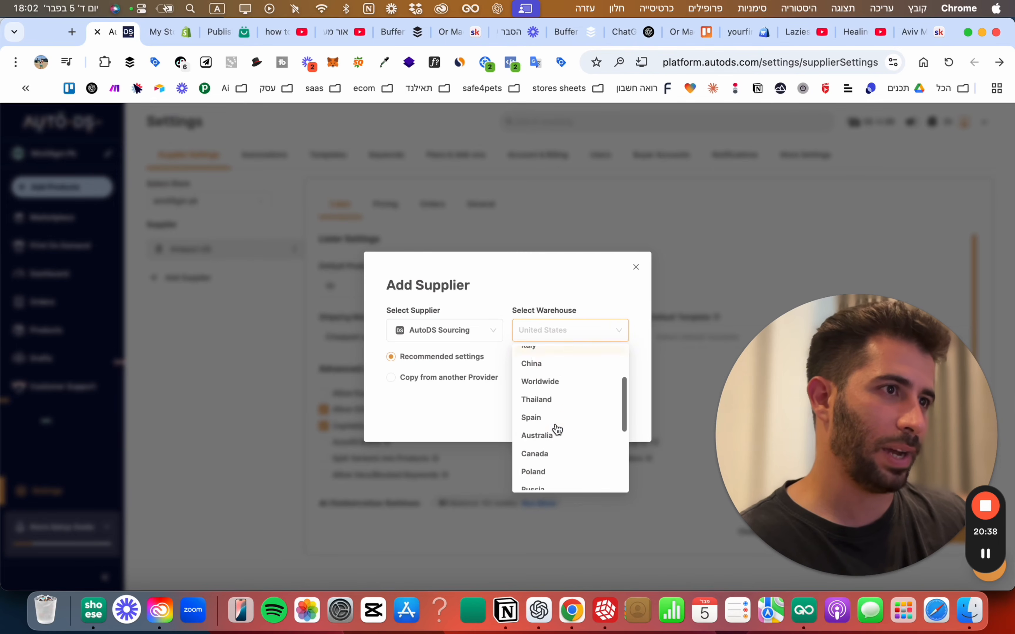
pyautogui.scroll(2, 542, 417)
pyautogui.scroll(-1, 542, 424)
pyautogui.click(541, 413)
pyautogui.click(572, 417)
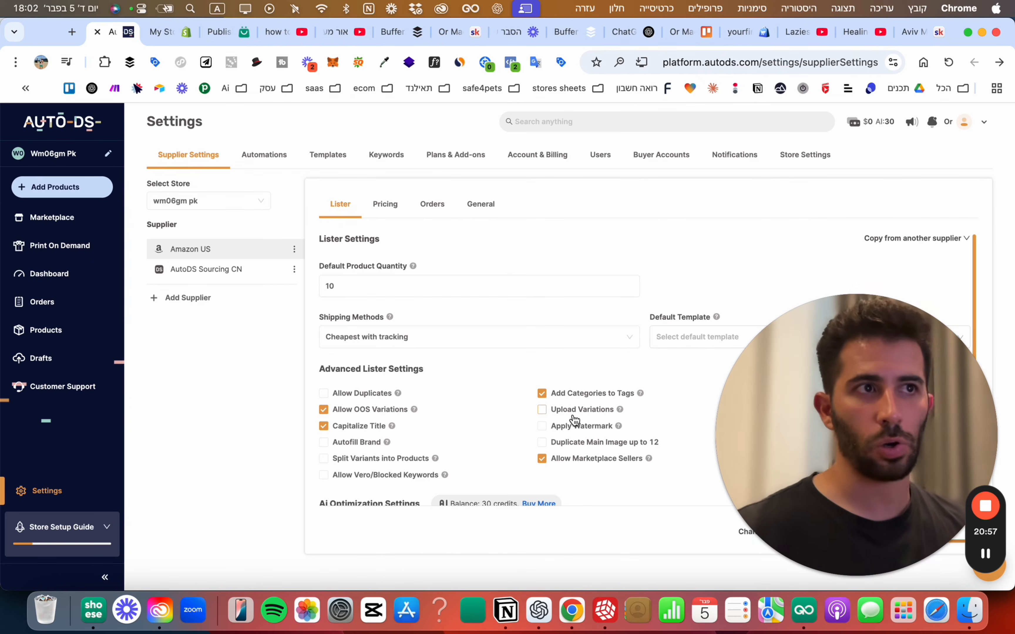
# Import a Home & Garden marketplace product as a draft, then show the Drafts list.
pyautogui.click(63, 217)
pyautogui.click(315, 206)
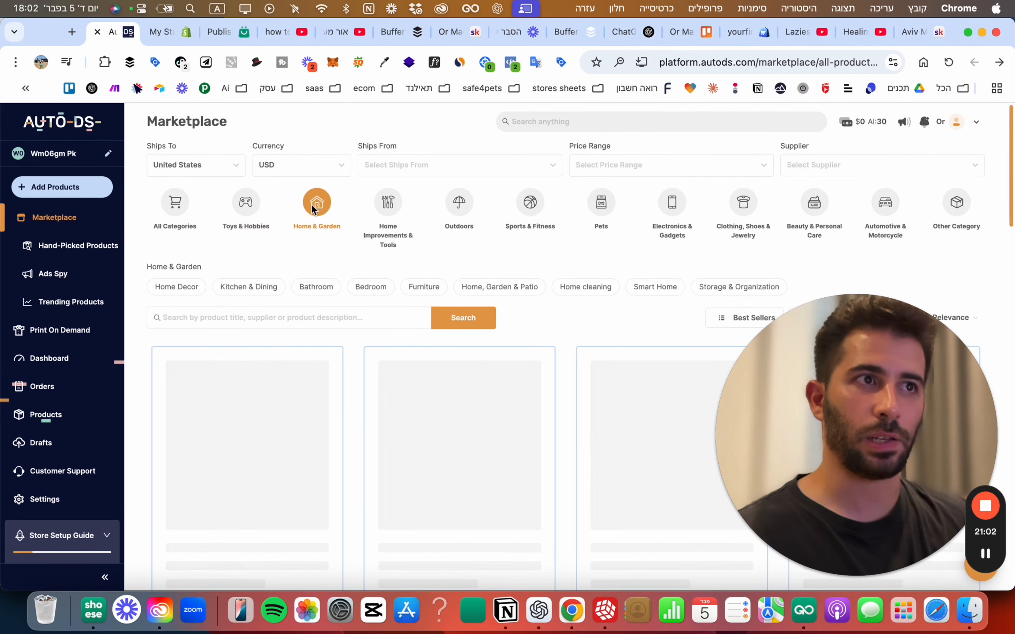
pyautogui.scroll(-10, 317, 248)
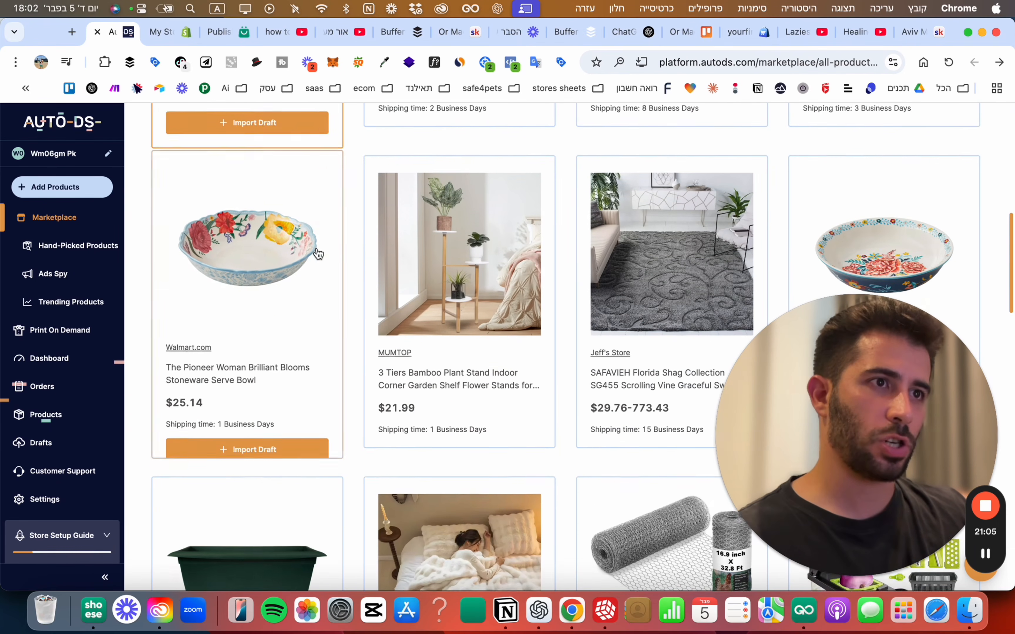
pyautogui.moveTo(435, 248)
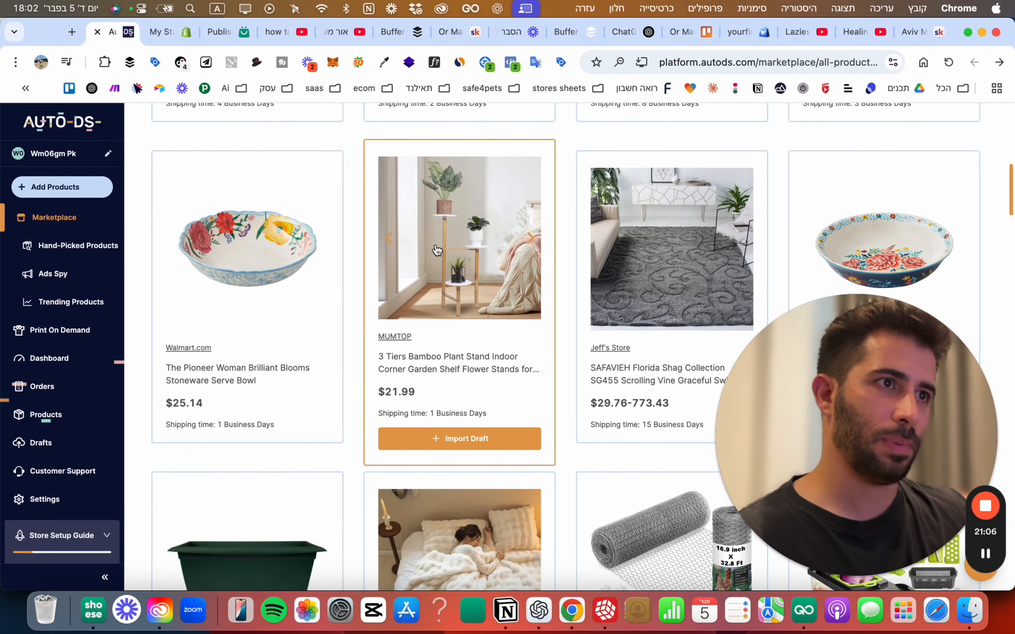
pyautogui.click(459, 439)
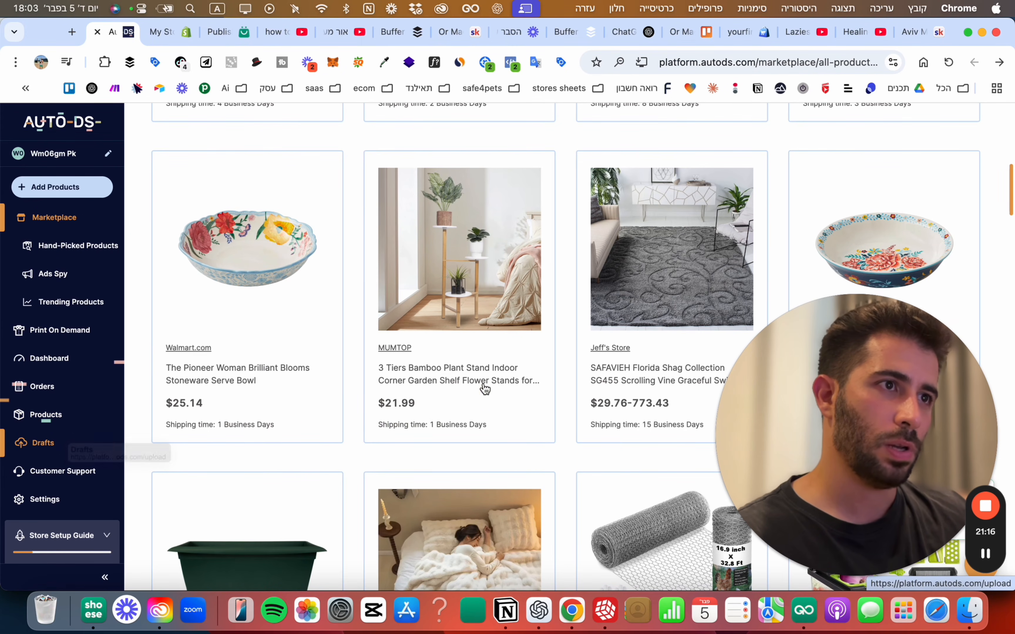
pyautogui.click(43, 443)
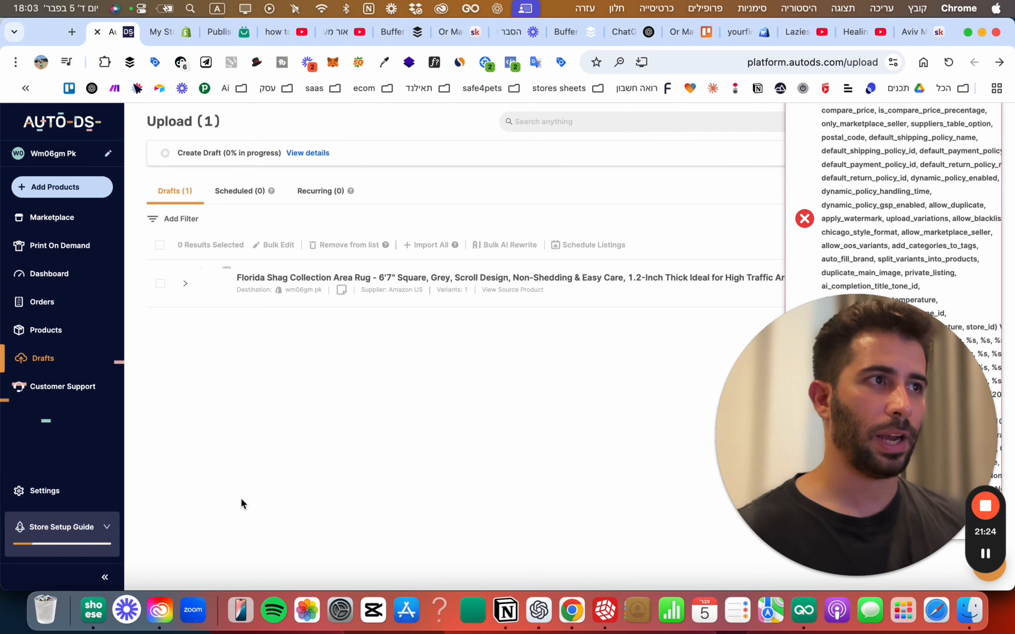
# Trim the rug draft's title to 'Florida Shag Collection Area Rug' and Save & Import it.
pyautogui.moveTo(814, 451); pyautogui.dragTo(423, 431)
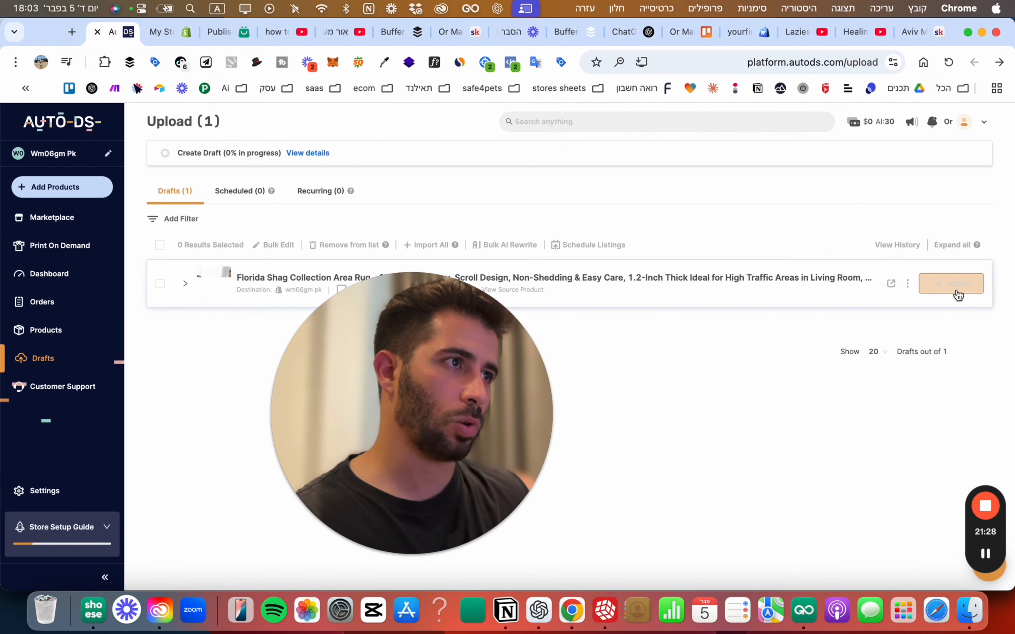
pyautogui.moveTo(375, 406); pyautogui.dragTo(562, 426)
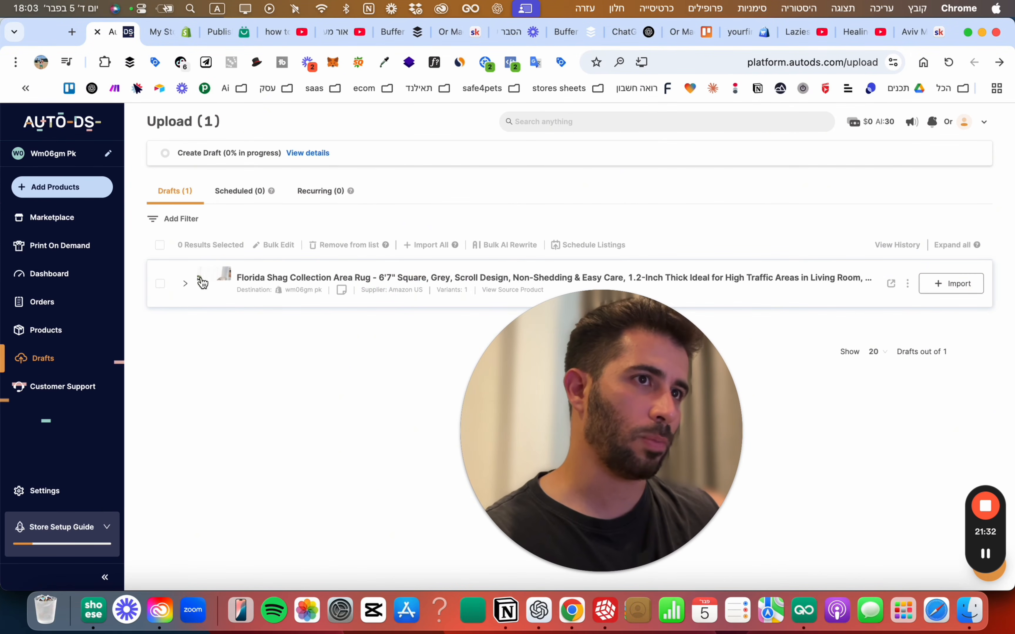
pyautogui.click(189, 284)
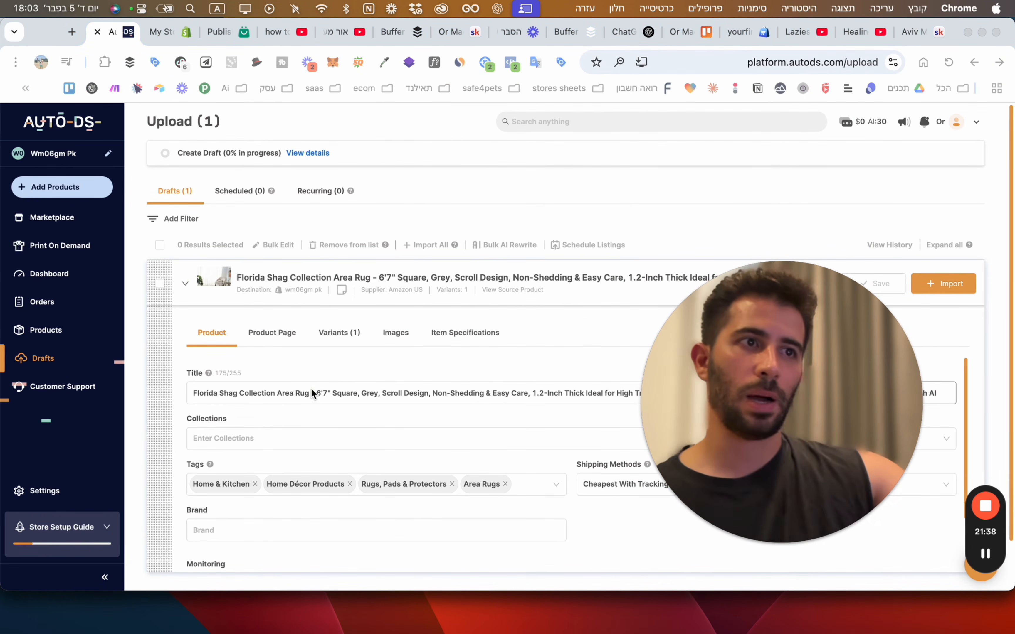
pyautogui.doubleClick(313, 393)
pyautogui.moveTo(311, 394); pyautogui.dragTo(1011, 406)
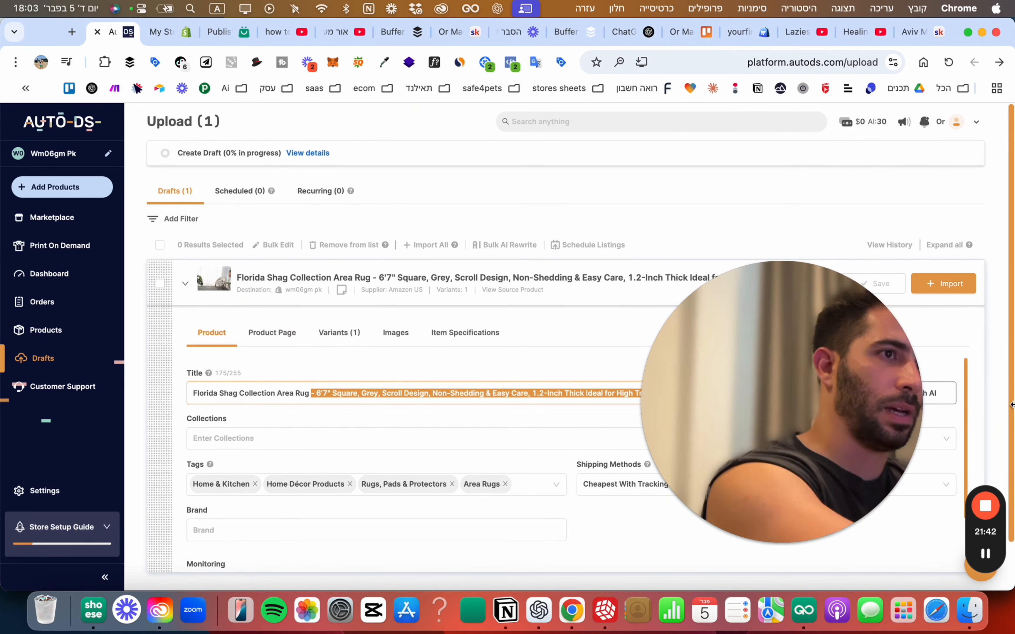
pyautogui.press('BackSpace')
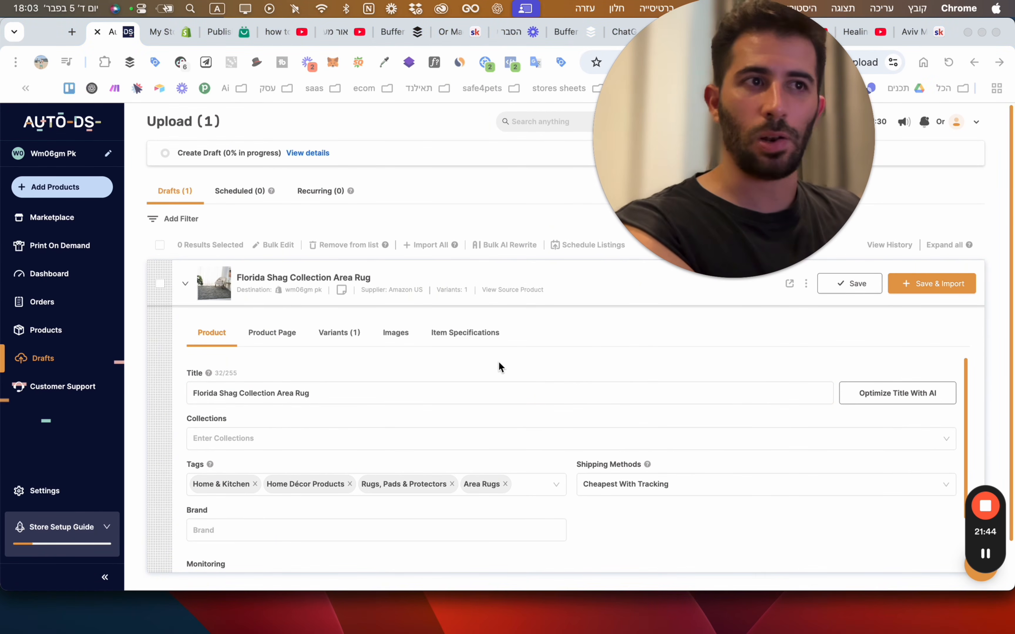
pyautogui.scroll(-1, 498, 361)
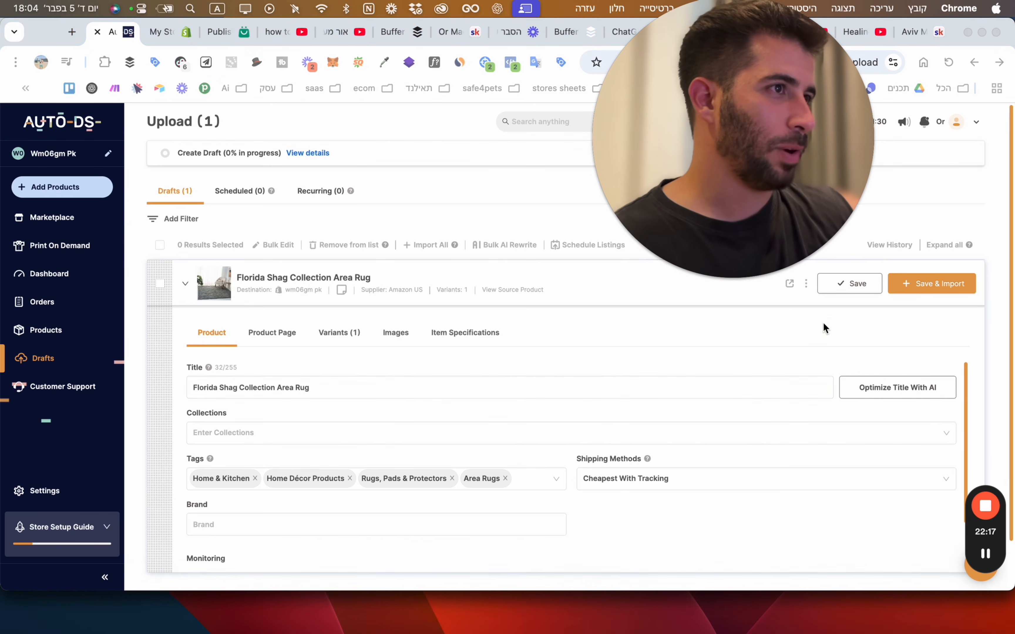
pyautogui.scroll(-2, 823, 323)
pyautogui.scroll(2, 873, 287)
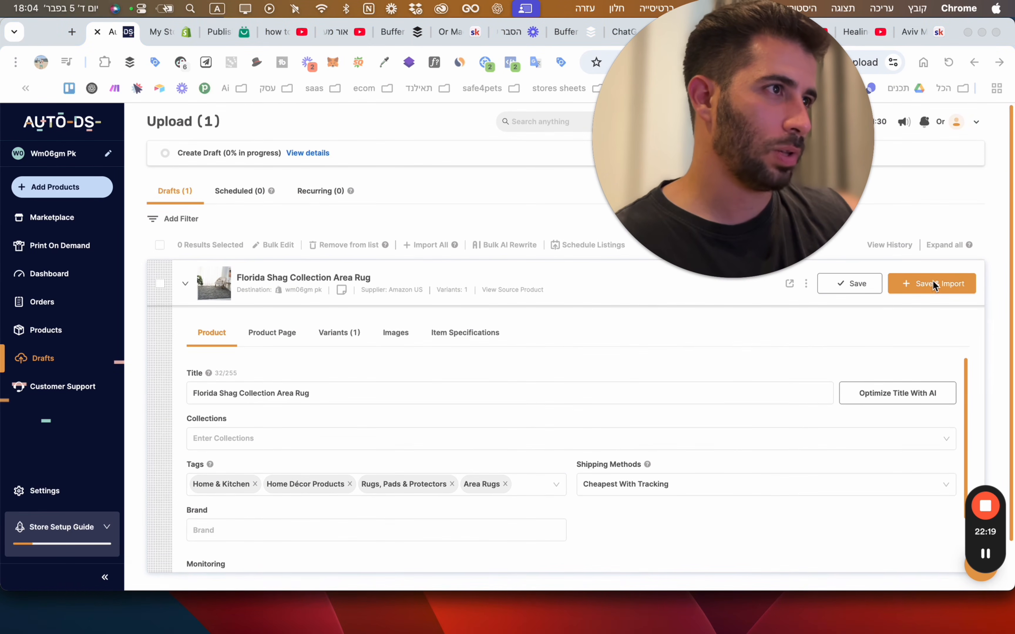
pyautogui.click(931, 285)
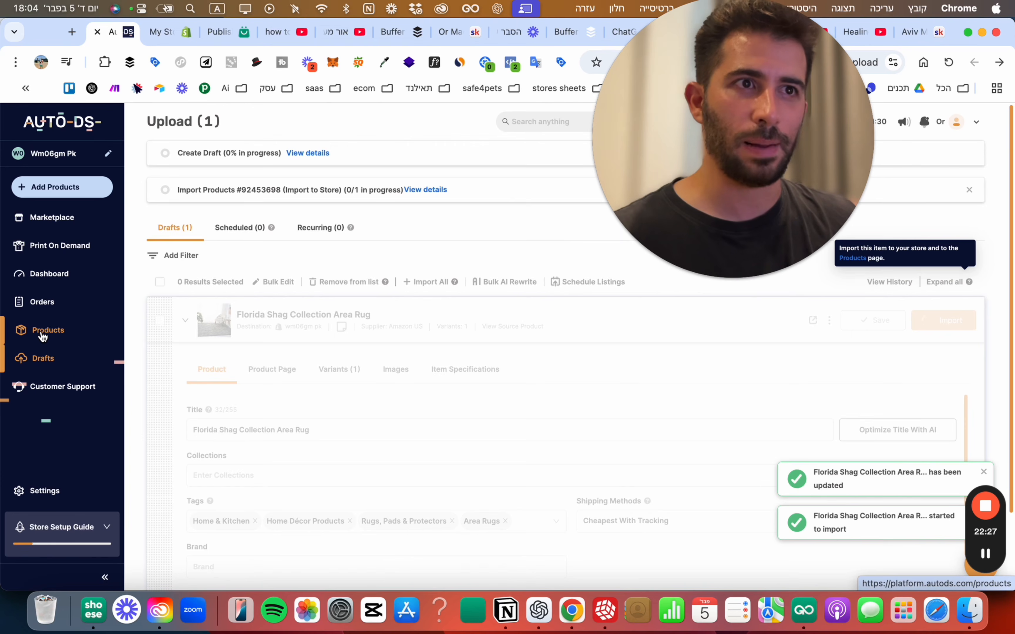
# Check the imported Florida Shag Collection Area Rug in AutoDS Products and follow its store link.
pyautogui.click(43, 336)
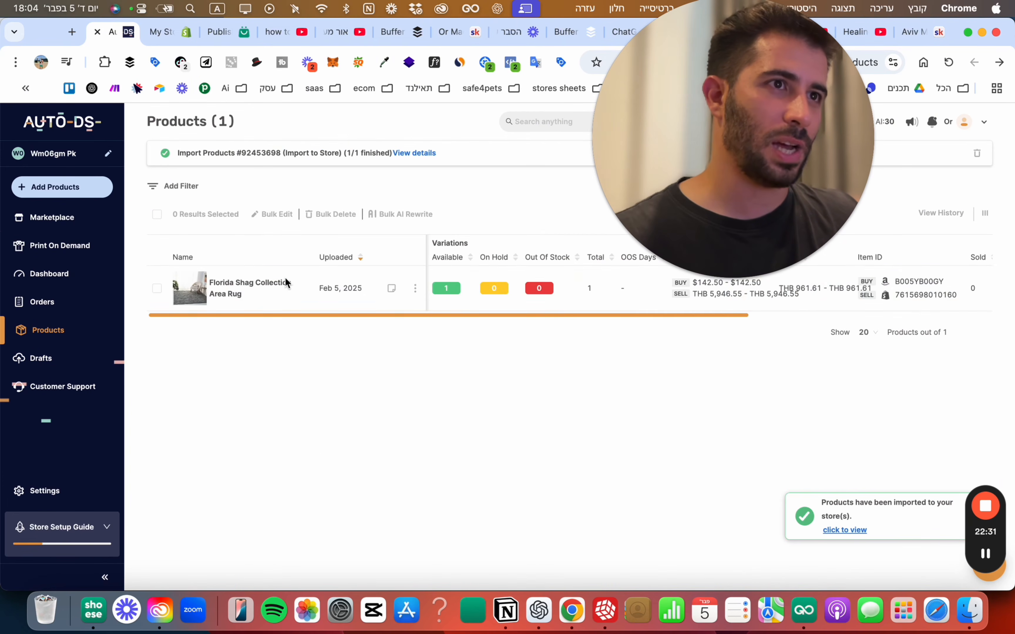
pyautogui.moveTo(727, 204); pyautogui.dragTo(538, 531)
pyautogui.click(731, 338)
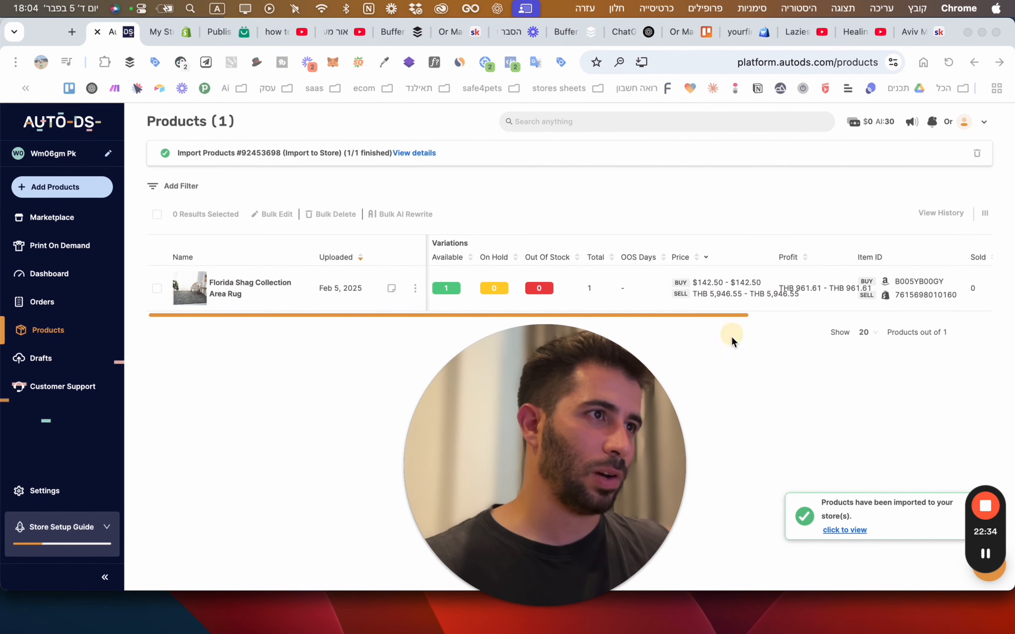
pyautogui.hscroll(5, 721, 299)
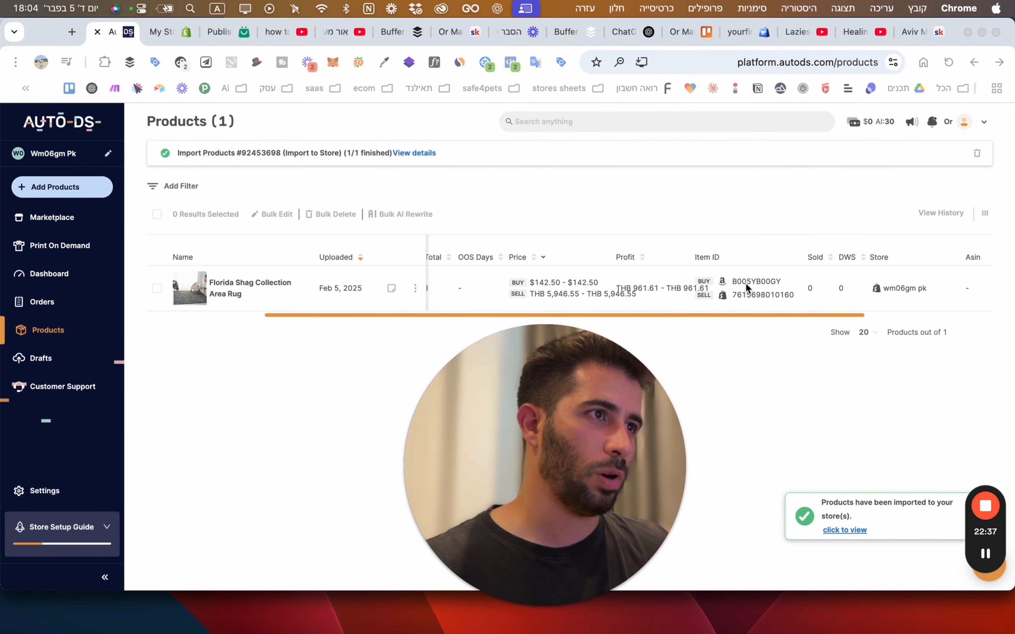
pyautogui.click(752, 302)
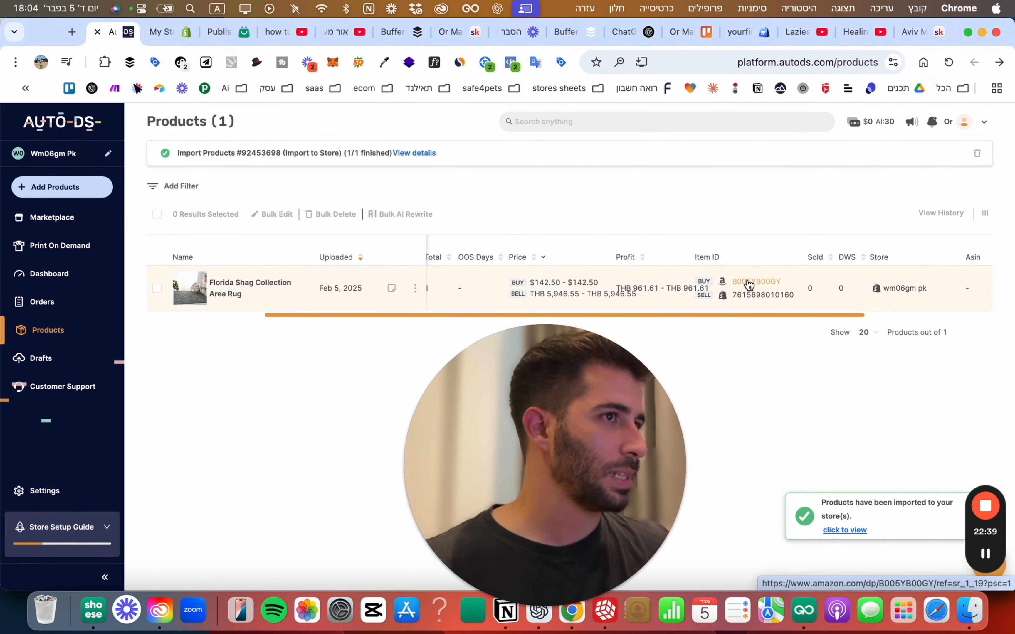
pyautogui.click(721, 294)
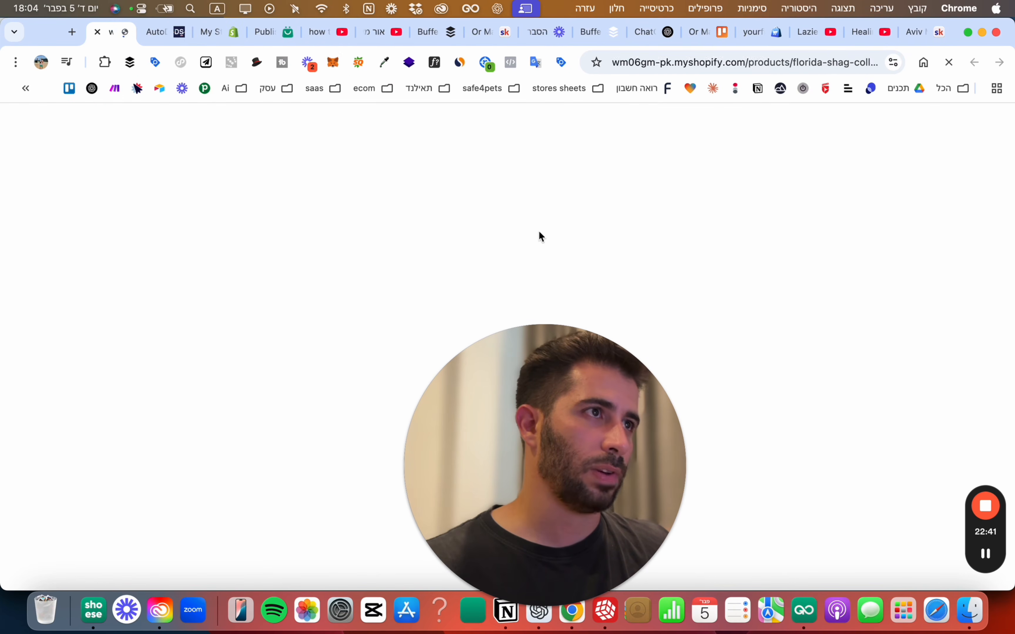
# Scroll through the live rug page reviewing its 5,946.55 ฿ price, photos and bundle offers.
pyautogui.moveTo(529, 363); pyautogui.dragTo(949, 214)
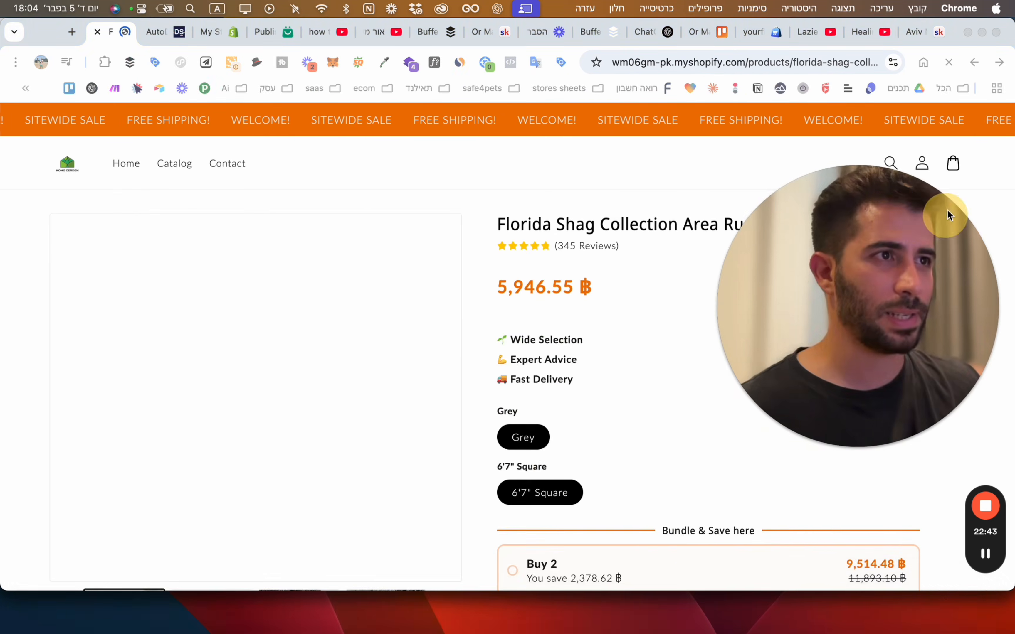
pyautogui.scroll(-5, 572, 290)
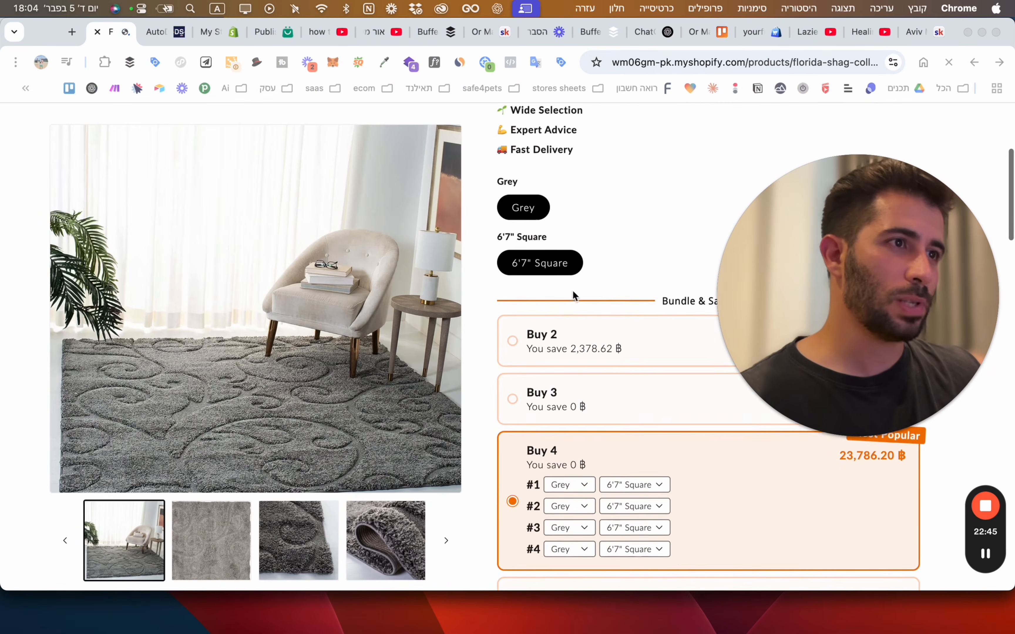
pyautogui.moveTo(813, 347); pyautogui.dragTo(813, 161)
pyautogui.scroll(-2, 589, 374)
pyautogui.scroll(2, 588, 373)
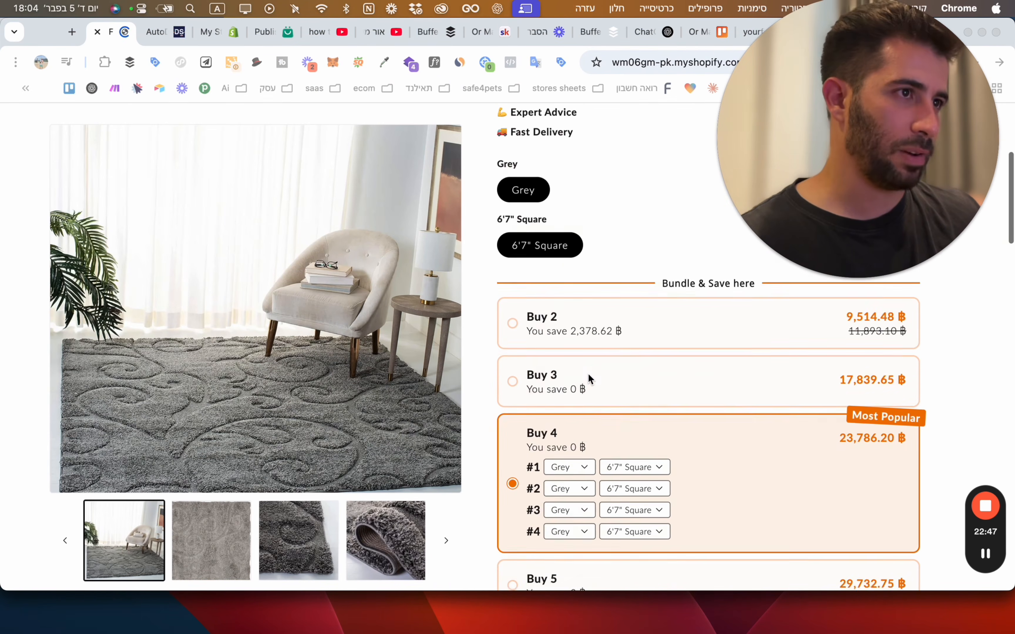
pyautogui.scroll(5, 588, 373)
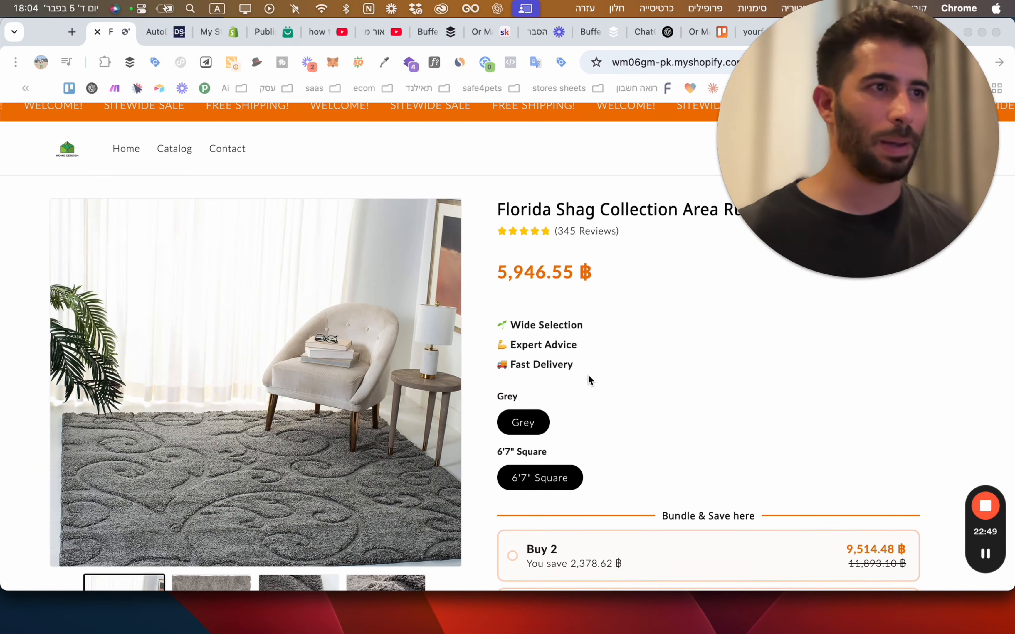